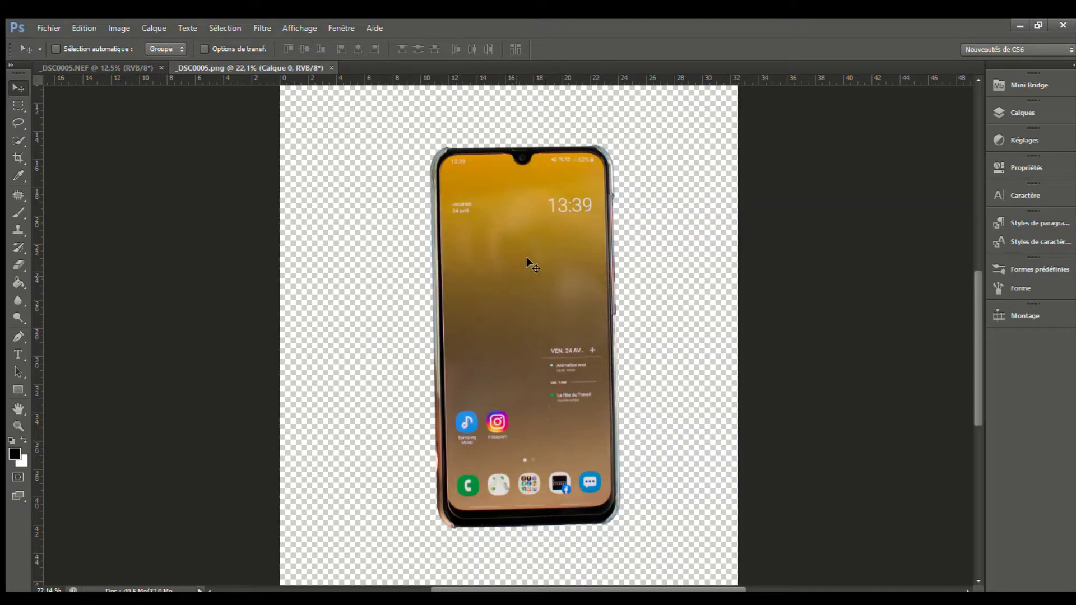
- Try placing the phone cutout from _DSC0005.png in the _DSC0005.NEF photo and shifting it up and to the right of the held phone
{"action": "left_click_drag", "start_coordinate": [459, 231], "coordinate": [529, 274]}
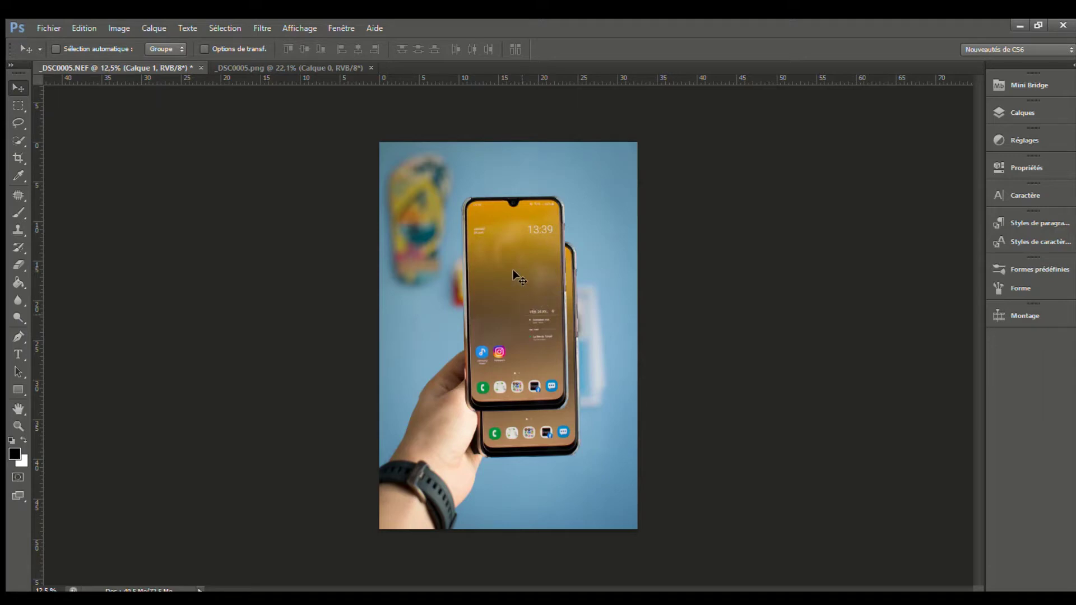
{"action": "left_click_drag", "start_coordinate": [513, 271], "coordinate": [557, 330]}
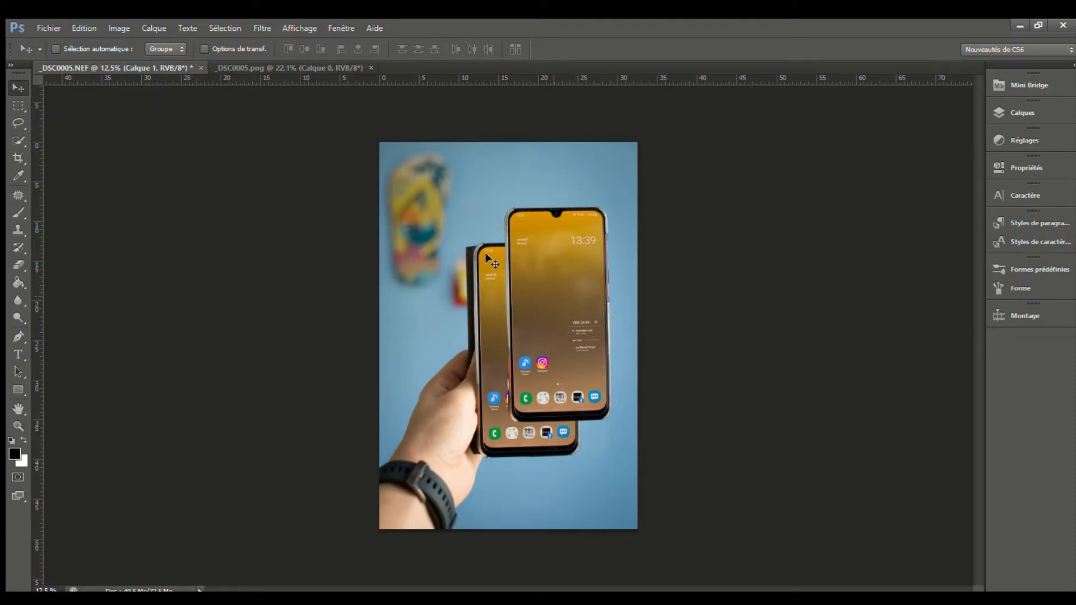
{"action": "left_click_drag", "start_coordinate": [540, 290], "coordinate": [563, 280]}
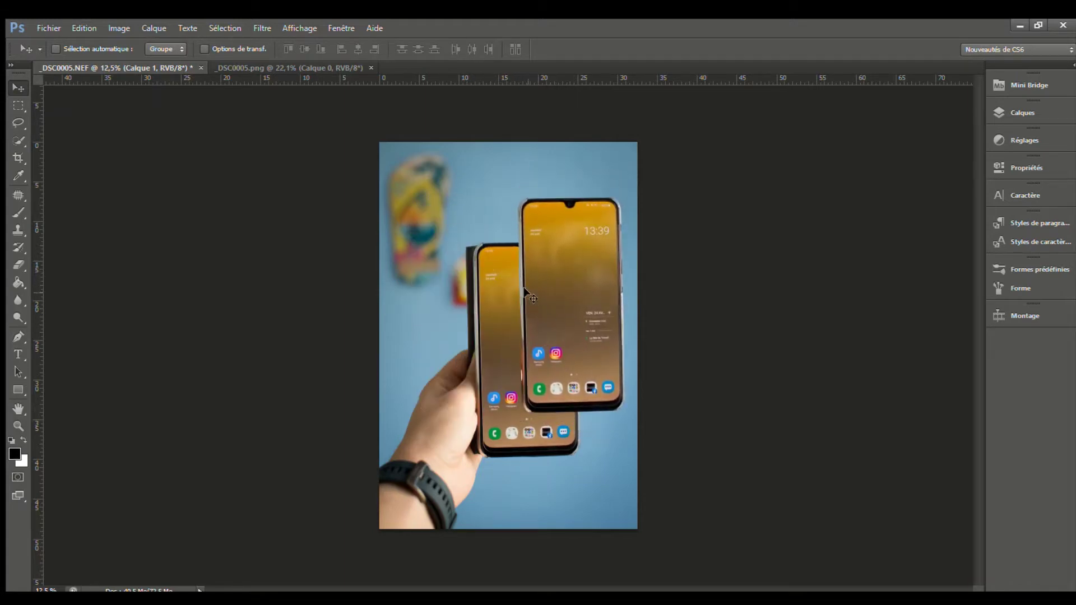
- Check the source cutout in _DSC0005.png, return to _DSC0005.NEF and undo adding the cutout layer
{"action": "left_click", "coordinate": [321, 67]}
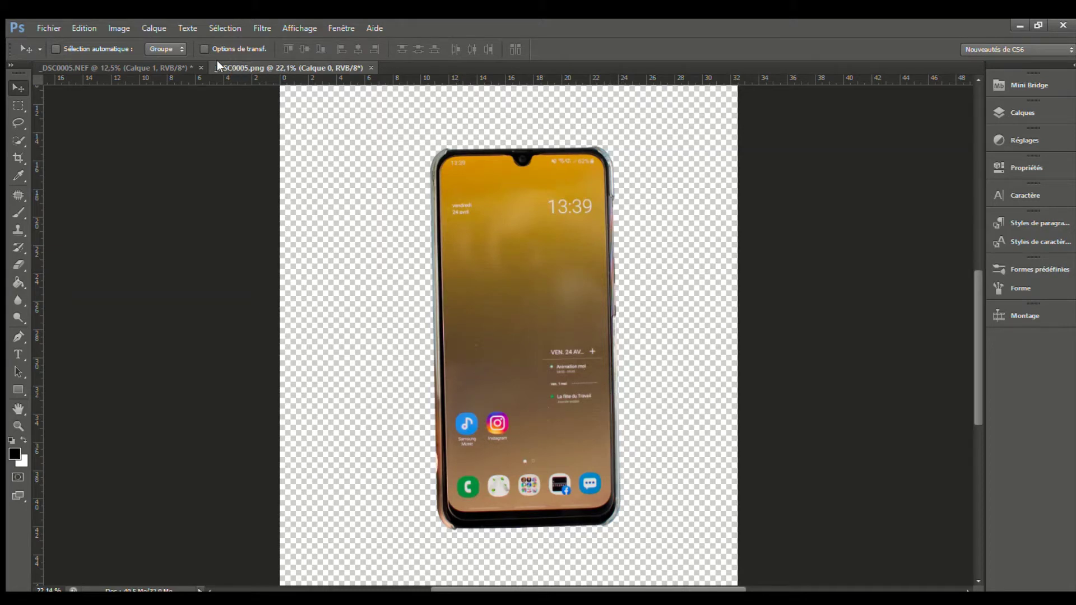
{"action": "left_click", "coordinate": [166, 63]}
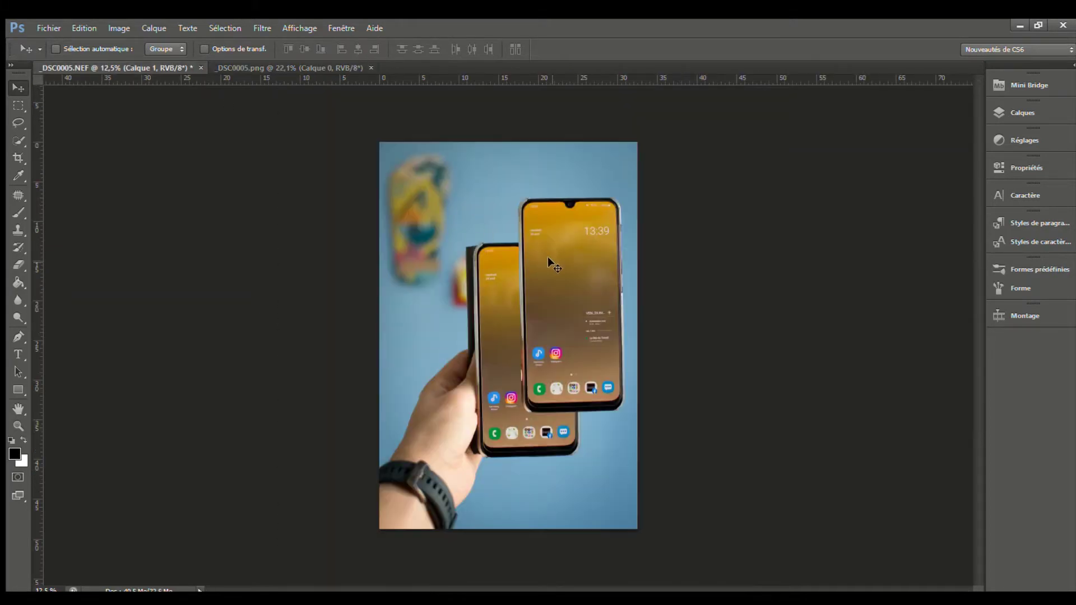
{"action": "key", "text": "ctrl+z"}
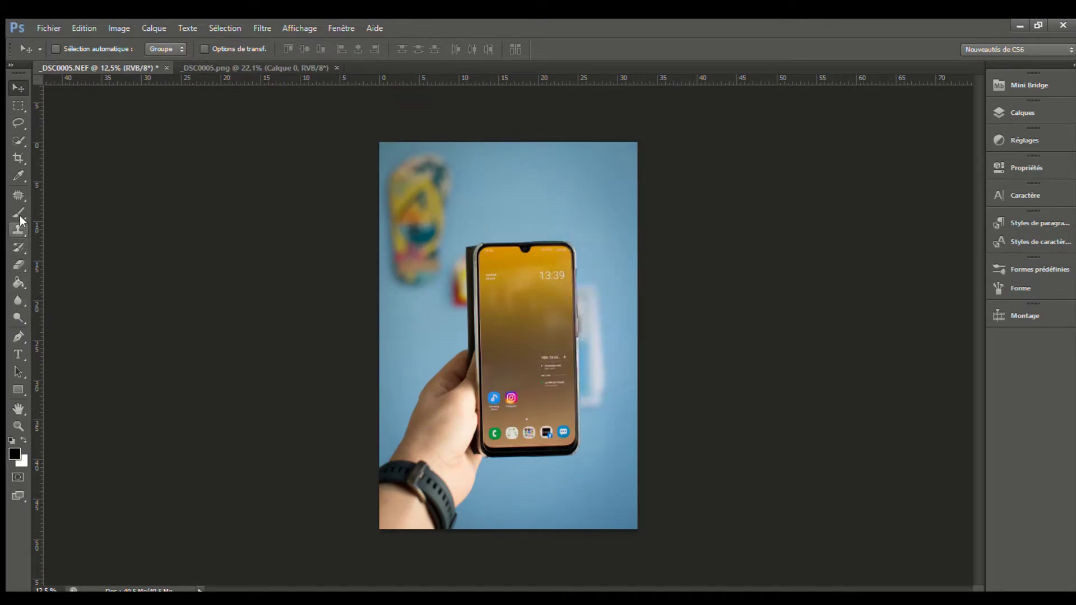
- Start a Pen tool path at the lower-left corner of the held phone in _DSC0005.NEF
{"action": "left_click", "coordinate": [18, 336]}
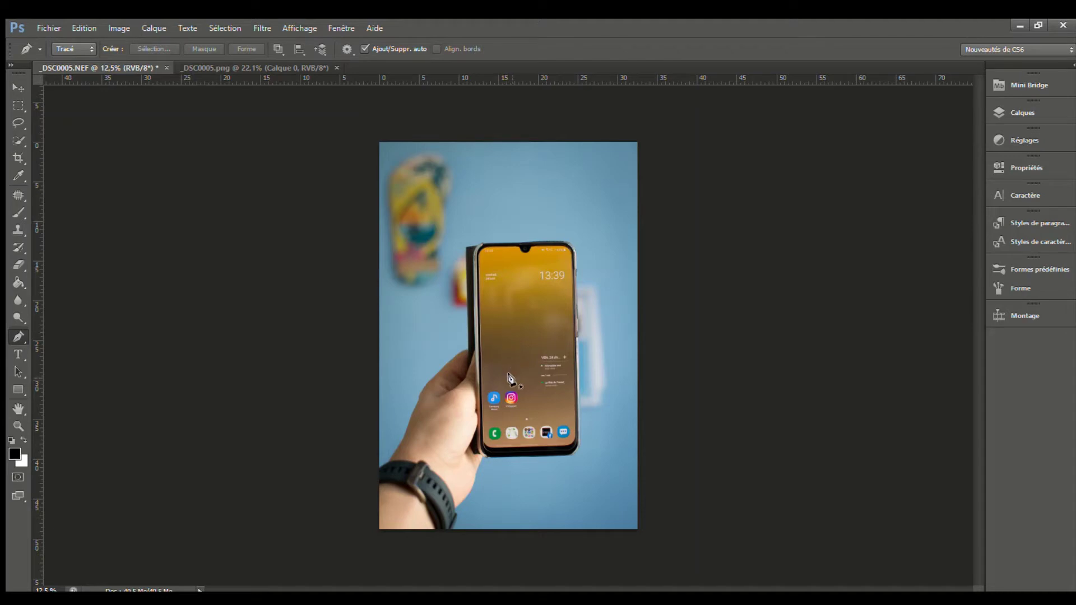
{"action": "key", "text": "ctrl+plus"}
{"action": "scroll", "coordinate": [485, 451], "scroll_direction": "up", "scroll_amount": 4}
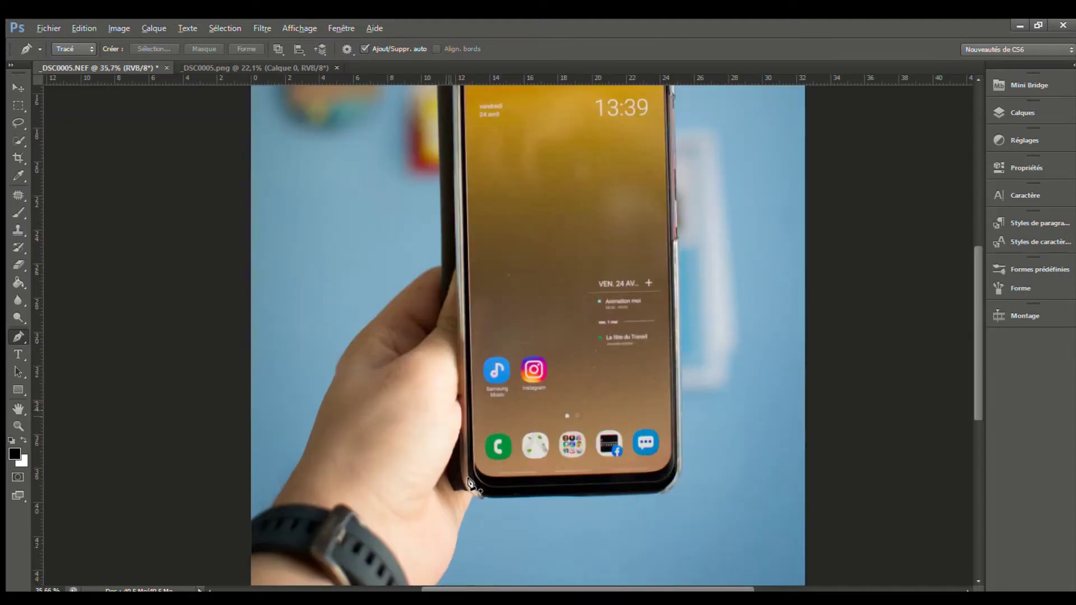
{"action": "scroll", "coordinate": [481, 512], "scroll_direction": "up", "scroll_amount": 1}
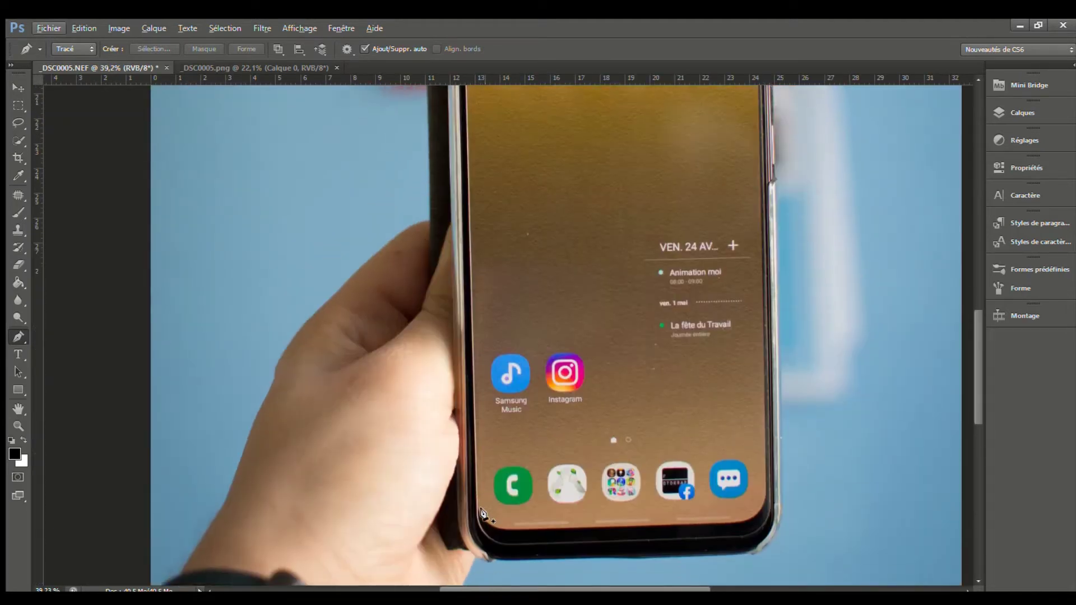
{"action": "scroll", "coordinate": [482, 511], "scroll_direction": "down", "scroll_amount": 3}
{"action": "scroll", "coordinate": [486, 422], "scroll_direction": "up", "scroll_amount": 2}
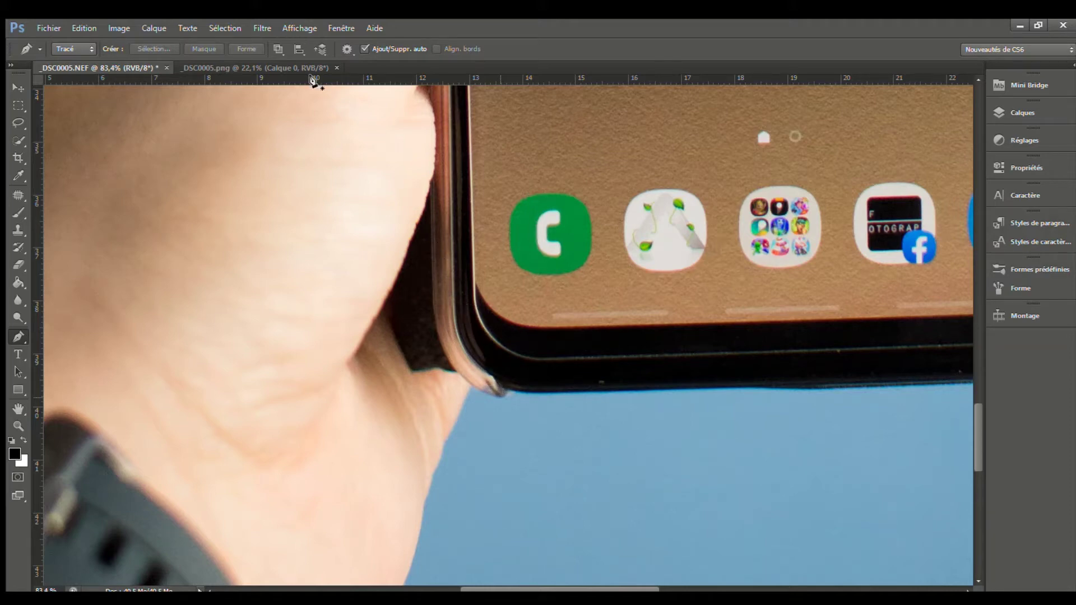
{"action": "left_click", "coordinate": [447, 229]}
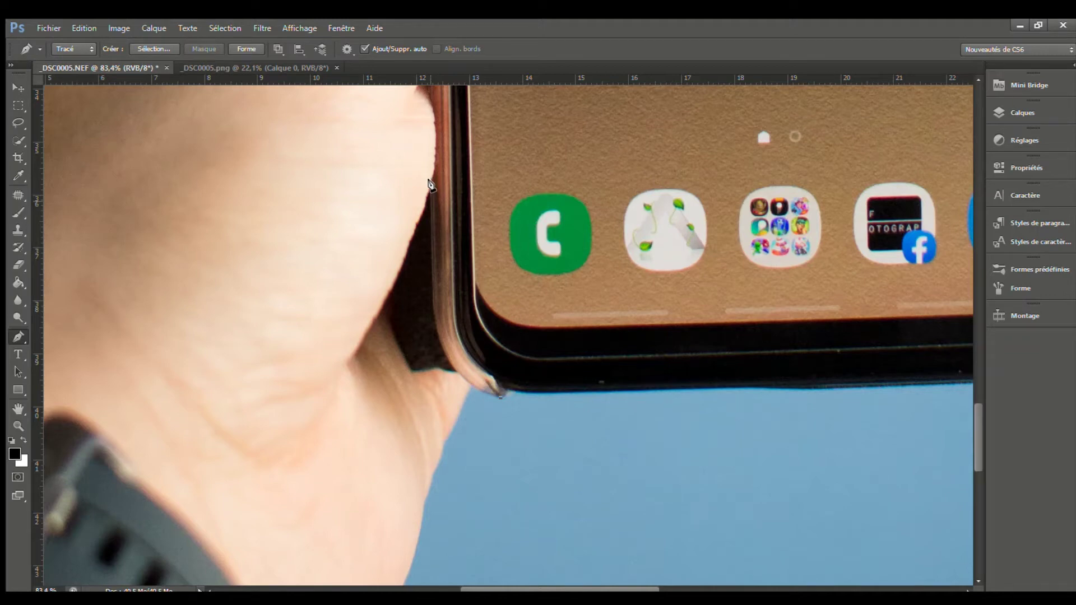
- Curve the path around the phone's lower-left corner to a point low on the left edge, redoing the first attempt closer to the corner
{"action": "left_click_drag", "start_coordinate": [431, 201], "coordinate": [446, 174]}
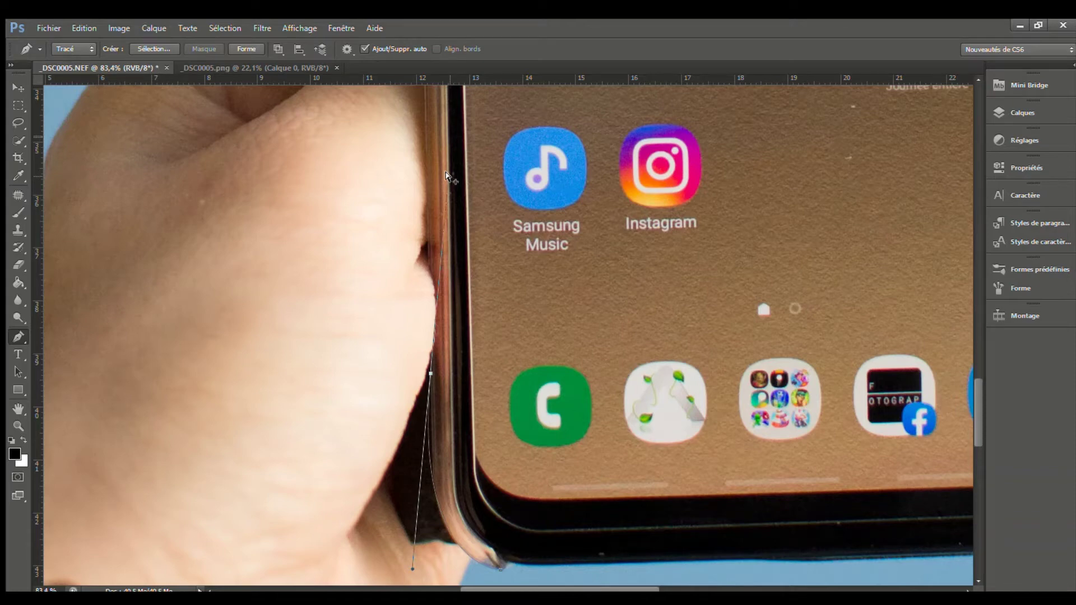
{"action": "left_click", "coordinate": [449, 177]}
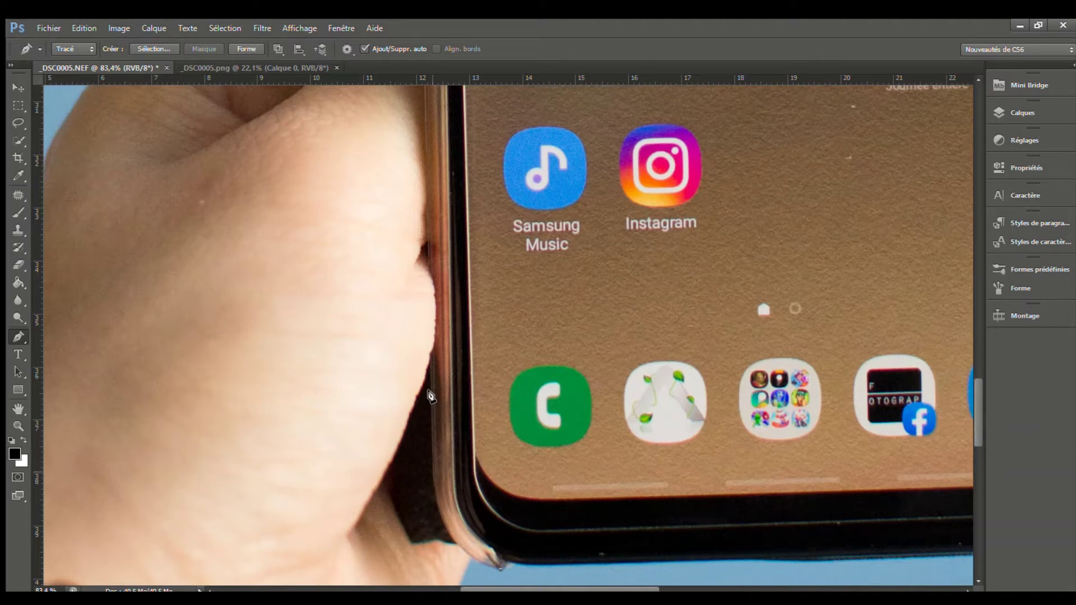
{"action": "left_click_drag", "start_coordinate": [433, 472], "coordinate": [432, 381]}
{"action": "left_click_drag", "start_coordinate": [432, 392], "coordinate": [430, 387]}
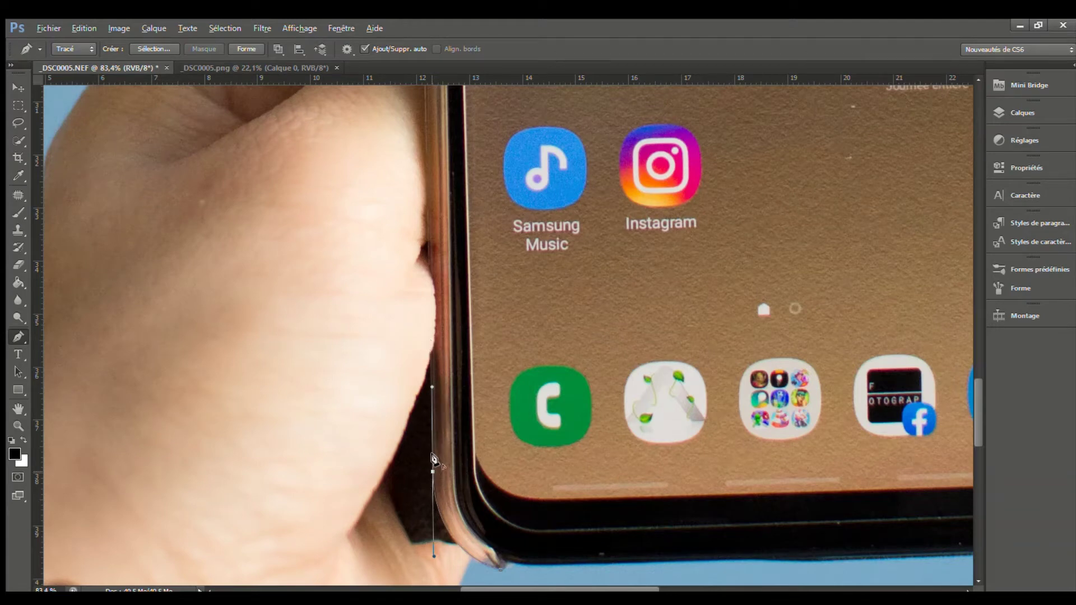
- Extend the path up the phone's left edge, curve it around the upper-left corner and remove the corner point's outgoing handle
{"action": "scroll", "coordinate": [434, 462], "scroll_direction": "down", "scroll_amount": 4}
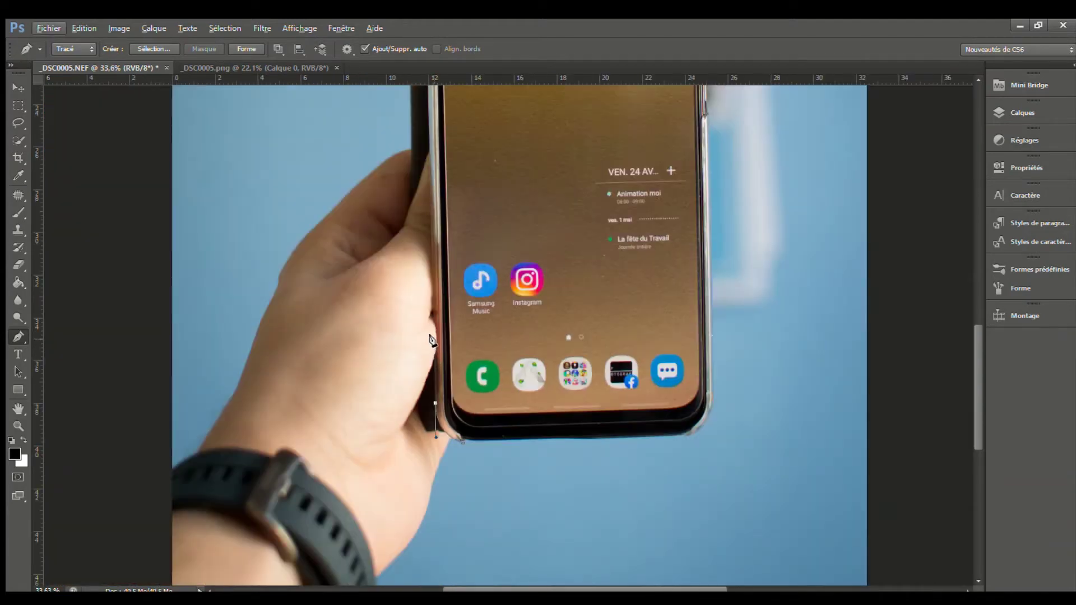
{"action": "scroll", "coordinate": [432, 340], "scroll_direction": "up", "scroll_amount": 5}
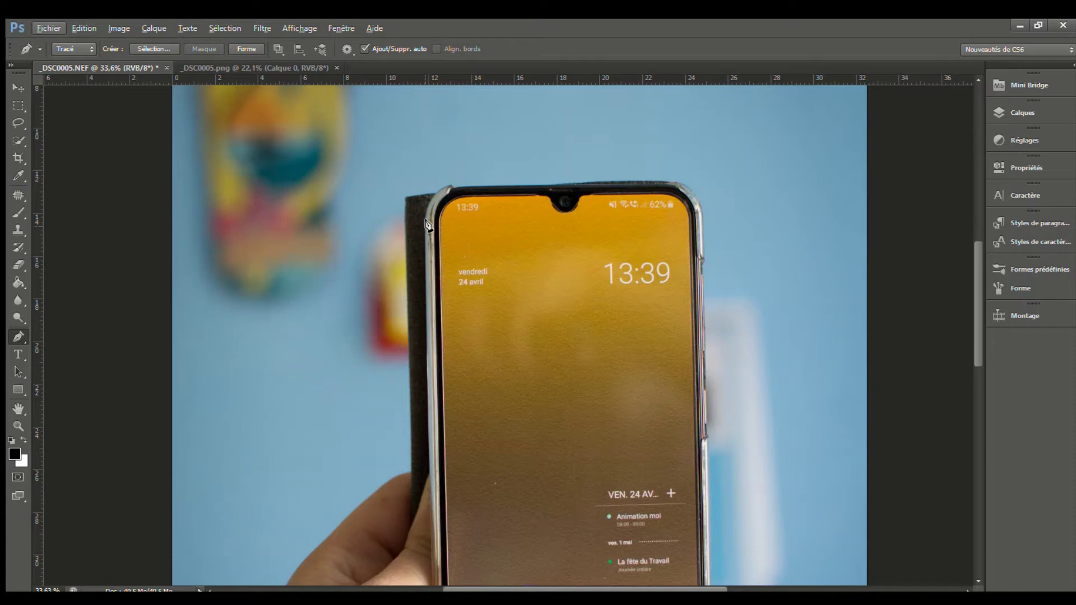
{"action": "scroll", "coordinate": [427, 224], "scroll_direction": "up", "scroll_amount": 3}
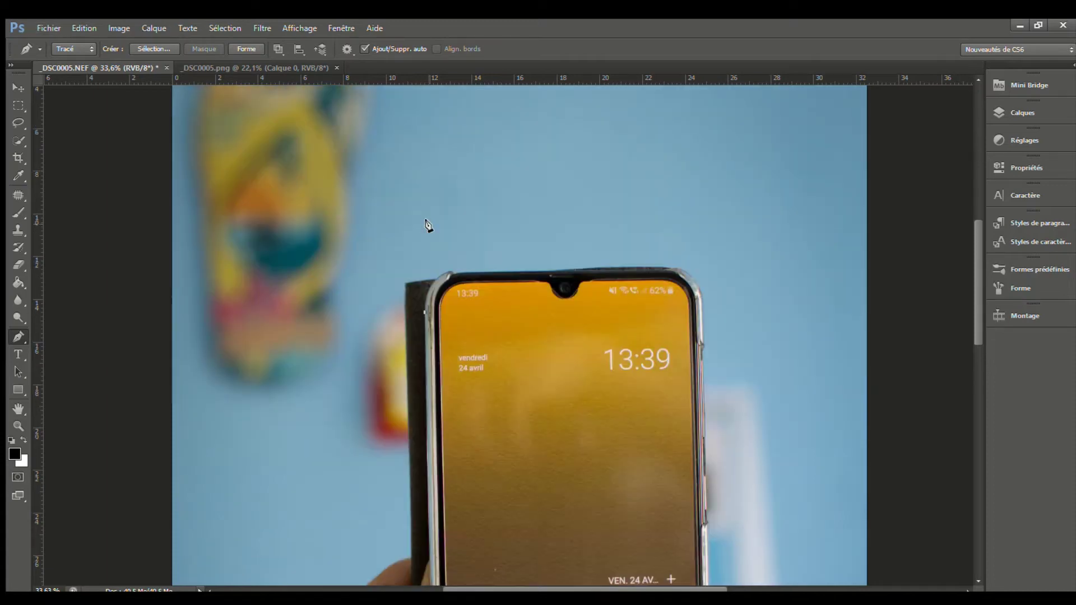
{"action": "scroll", "coordinate": [432, 339], "scroll_direction": "down", "scroll_amount": 7}
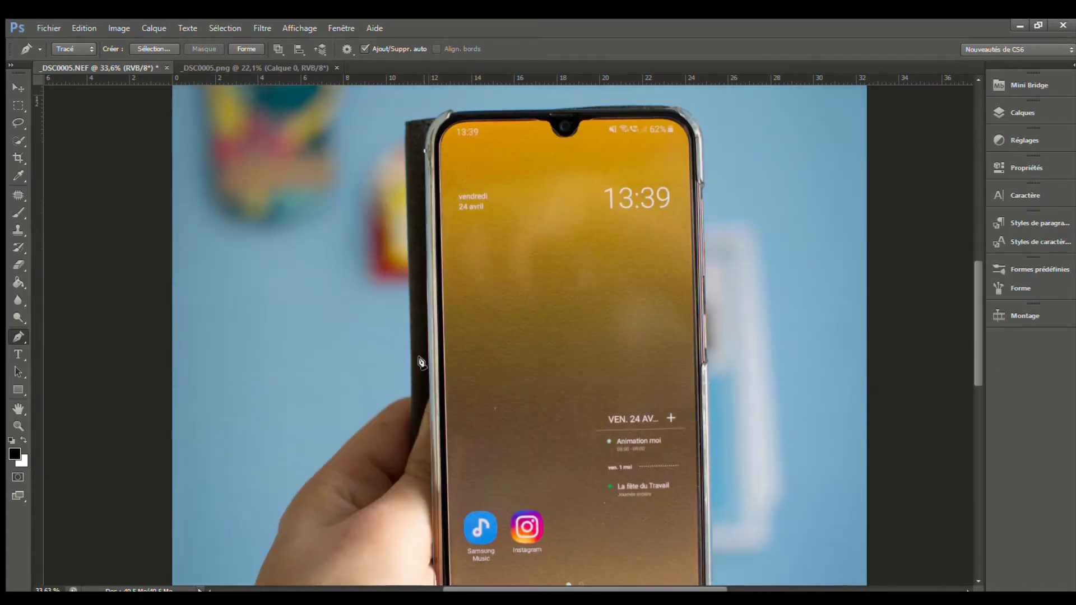
{"action": "scroll", "coordinate": [432, 406], "scroll_direction": "down", "scroll_amount": 3}
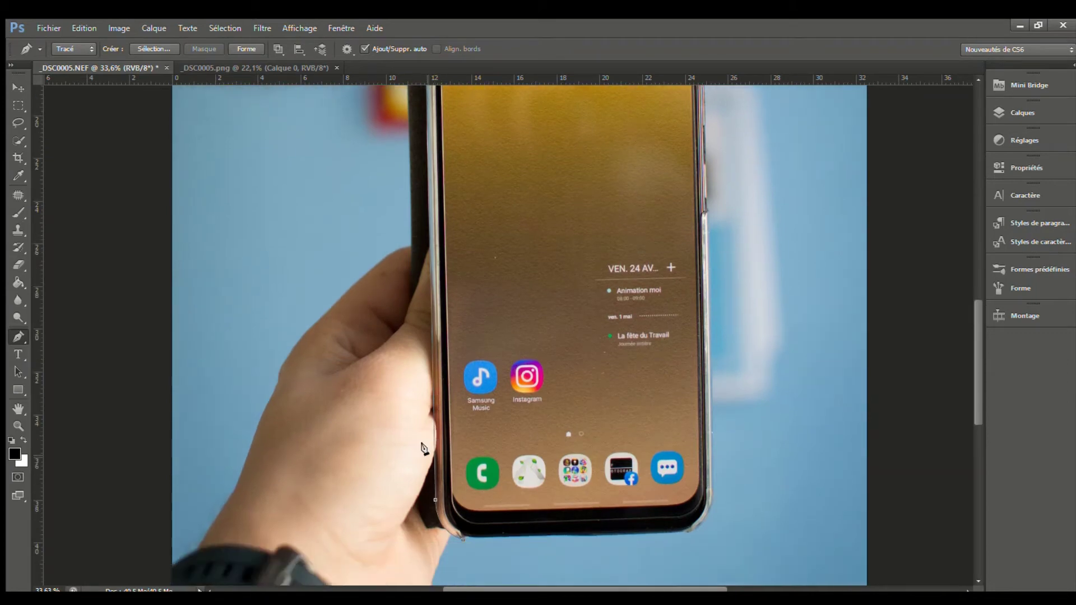
{"action": "scroll", "coordinate": [443, 180], "scroll_direction": "up", "scroll_amount": 6}
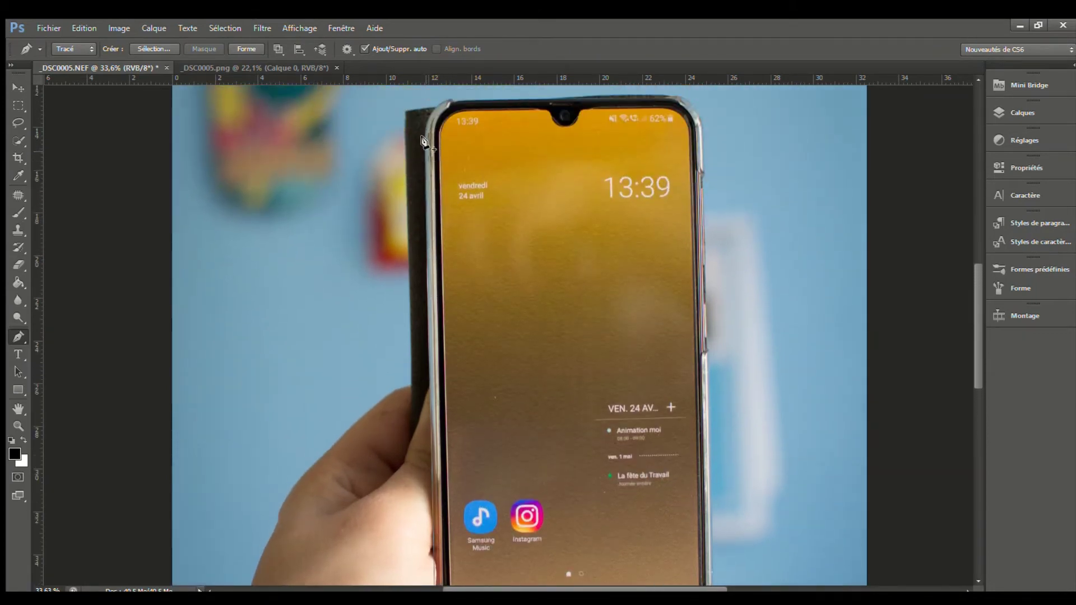
{"action": "scroll", "coordinate": [423, 188], "scroll_direction": "up", "scroll_amount": 2}
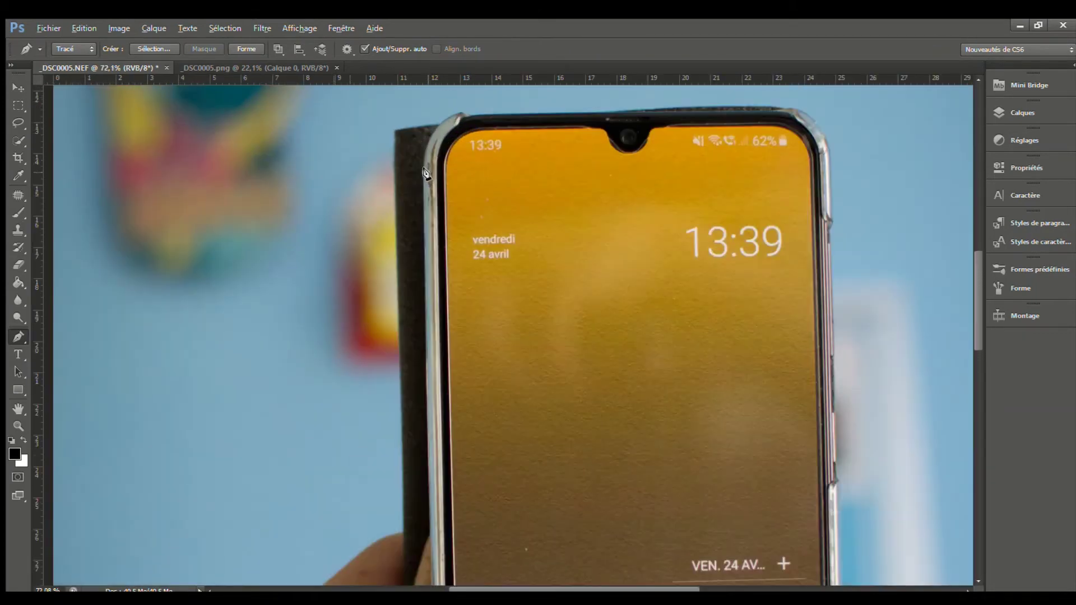
{"action": "scroll", "coordinate": [448, 154], "scroll_direction": "up", "scroll_amount": 3}
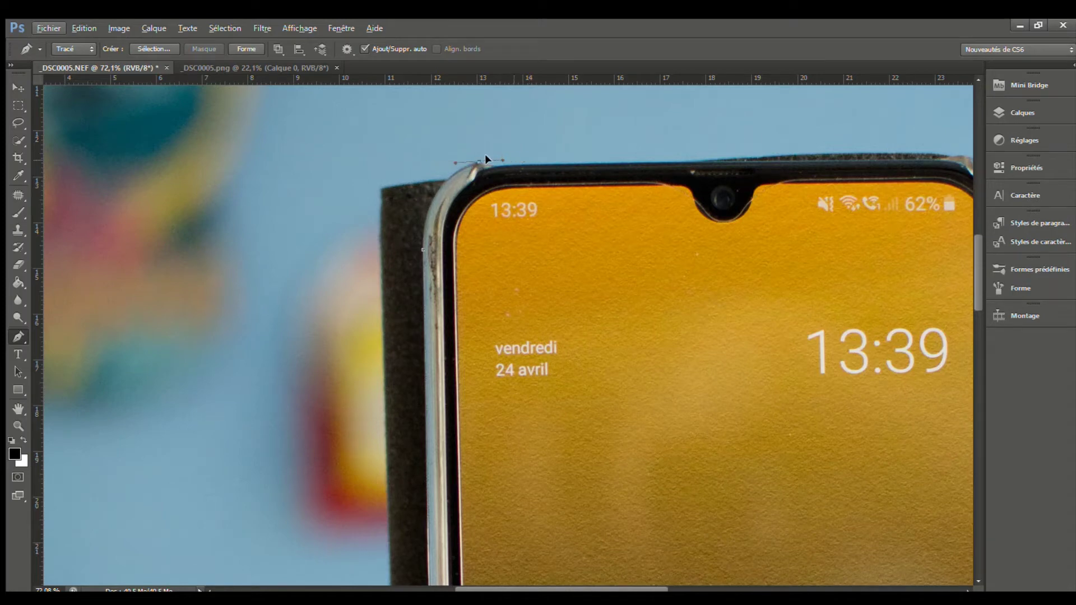
{"action": "left_click_drag", "start_coordinate": [479, 163], "coordinate": [536, 152]}
{"action": "left_click", "coordinate": [477, 162], "text": "alt"}
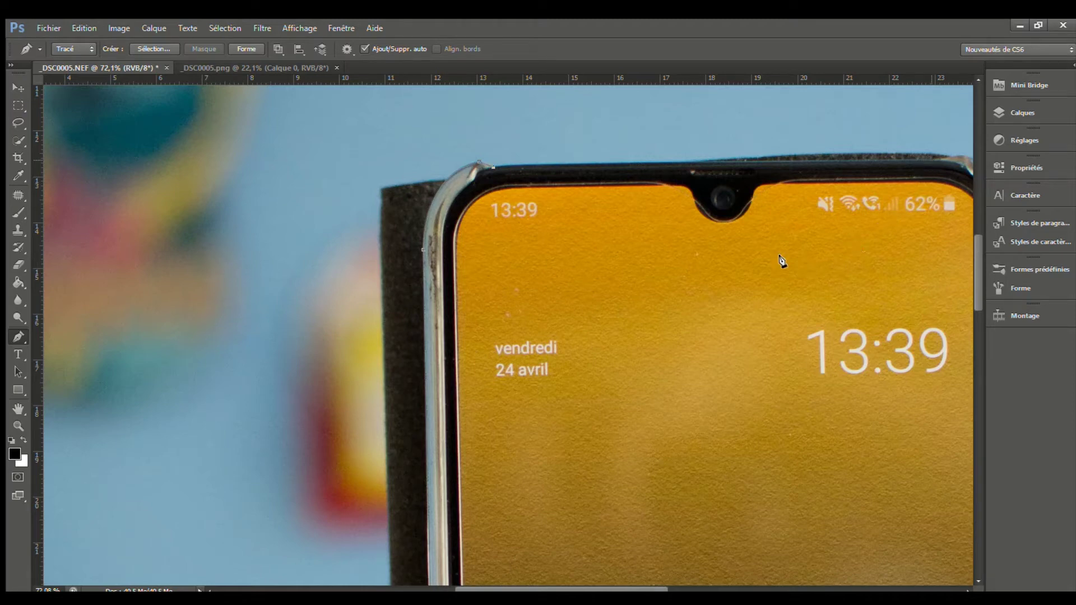
- Extend the path along the phone's top edge to a point just before the upper-right corner
{"action": "scroll", "coordinate": [841, 213], "scroll_direction": "down", "scroll_amount": 3}
{"action": "scroll", "coordinate": [851, 208], "scroll_direction": "down", "scroll_amount": 4}
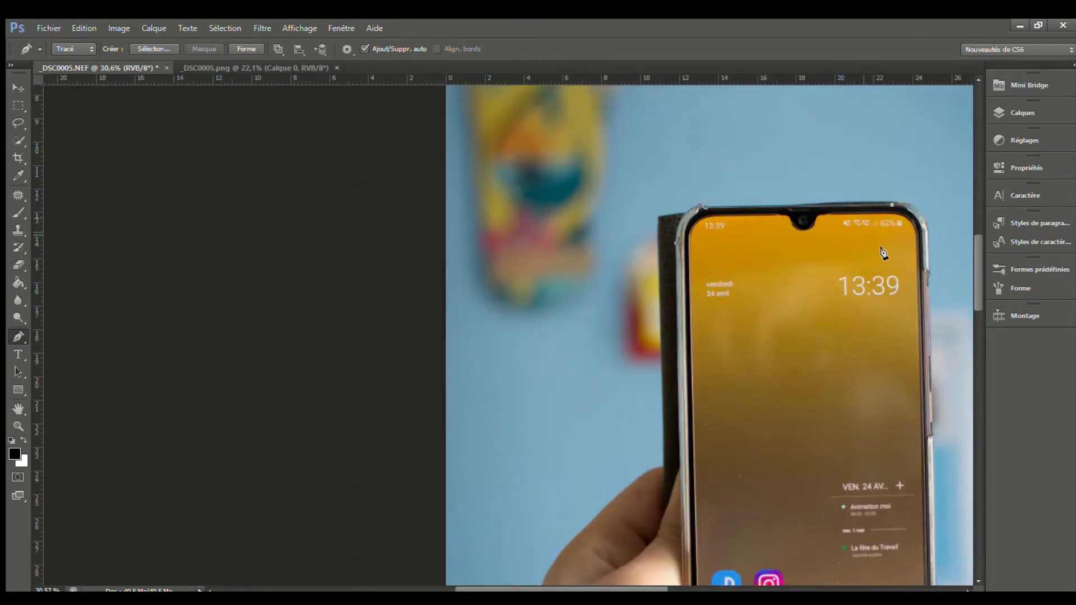
{"action": "scroll", "coordinate": [738, 505], "scroll_direction": "down", "scroll_amount": 2}
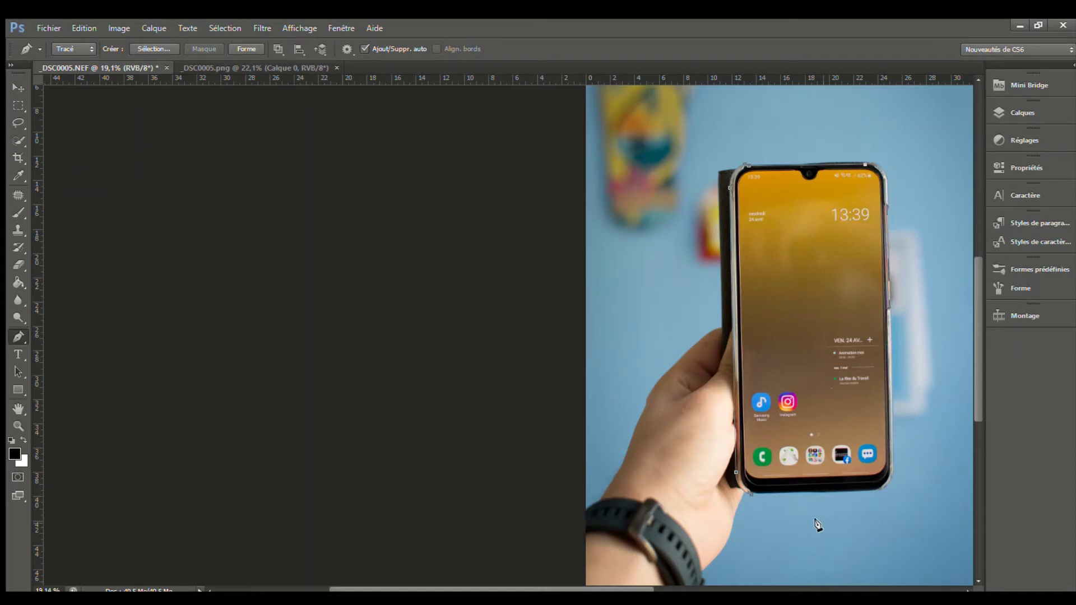
{"action": "scroll", "coordinate": [894, 161], "scroll_direction": "up", "scroll_amount": 1}
{"action": "scroll", "coordinate": [894, 161], "scroll_direction": "up", "scroll_amount": 6}
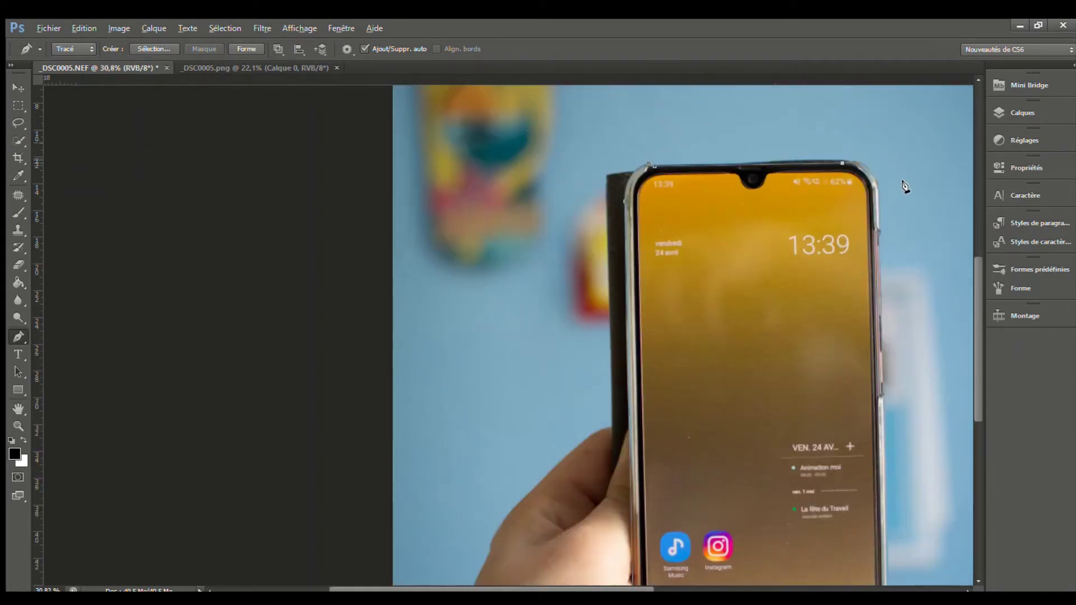
- Curve the path around the phone's upper-right corner and follow the transparent case down past the notch on the right edge
{"action": "scroll", "coordinate": [819, 138], "scroll_direction": "up", "scroll_amount": 2}
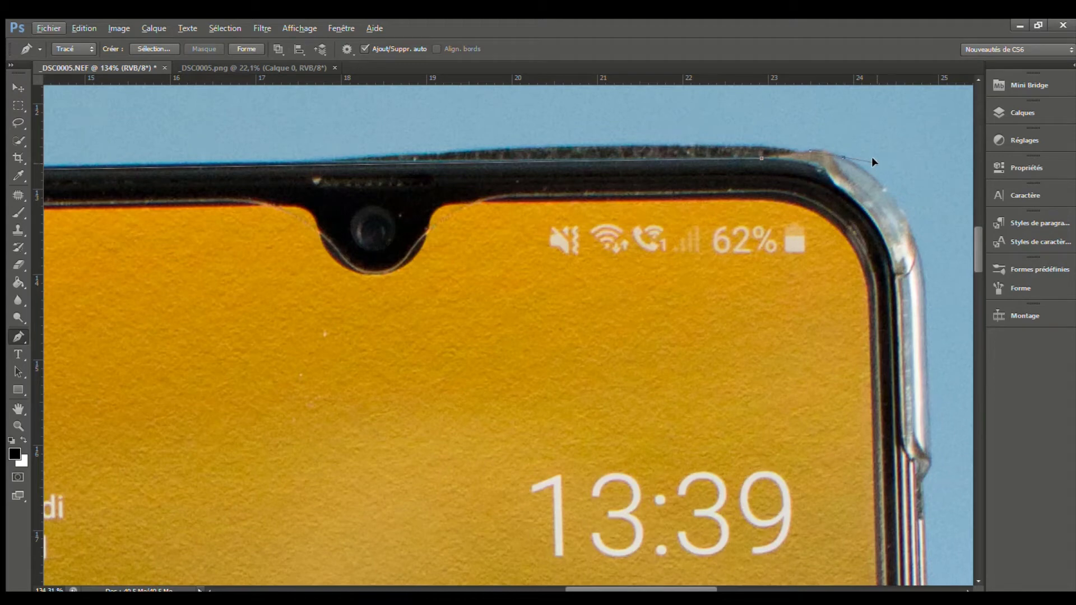
{"action": "mouse_move", "coordinate": [873, 158]}
{"action": "left_mouse_down"}
{"action": "mouse_move", "coordinate": [877, 168]}
{"action": "mouse_move", "coordinate": [857, 164]}
{"action": "left_mouse_up"}
{"action": "left_click_drag", "start_coordinate": [855, 161], "coordinate": [863, 169]}
{"action": "left_click_drag", "start_coordinate": [927, 291], "coordinate": [932, 396]}
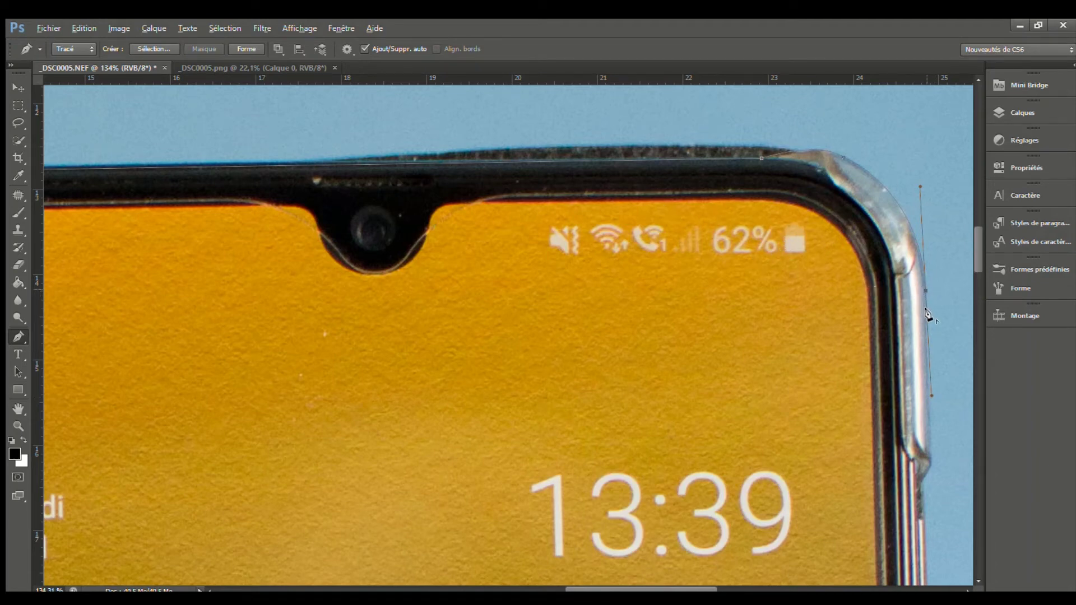
{"action": "scroll", "coordinate": [928, 314], "scroll_direction": "down", "scroll_amount": 5}
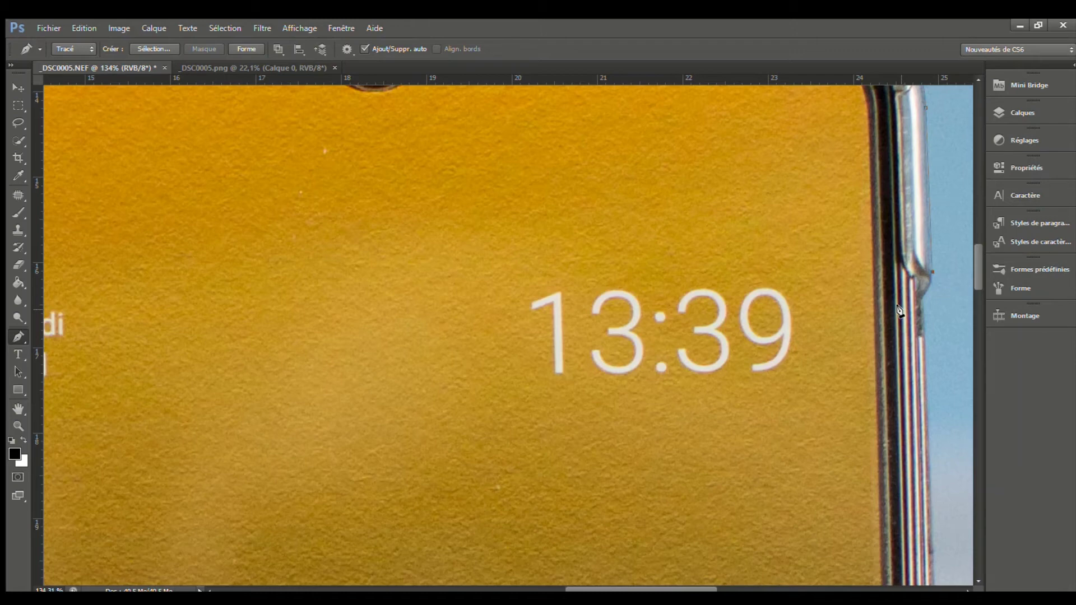
{"action": "left_click_drag", "start_coordinate": [919, 298], "coordinate": [904, 313]}
- Extend the path straight down the phone's right edge to a point just above the lower-right corner
{"action": "scroll", "coordinate": [931, 309], "scroll_direction": "down", "scroll_amount": 5}
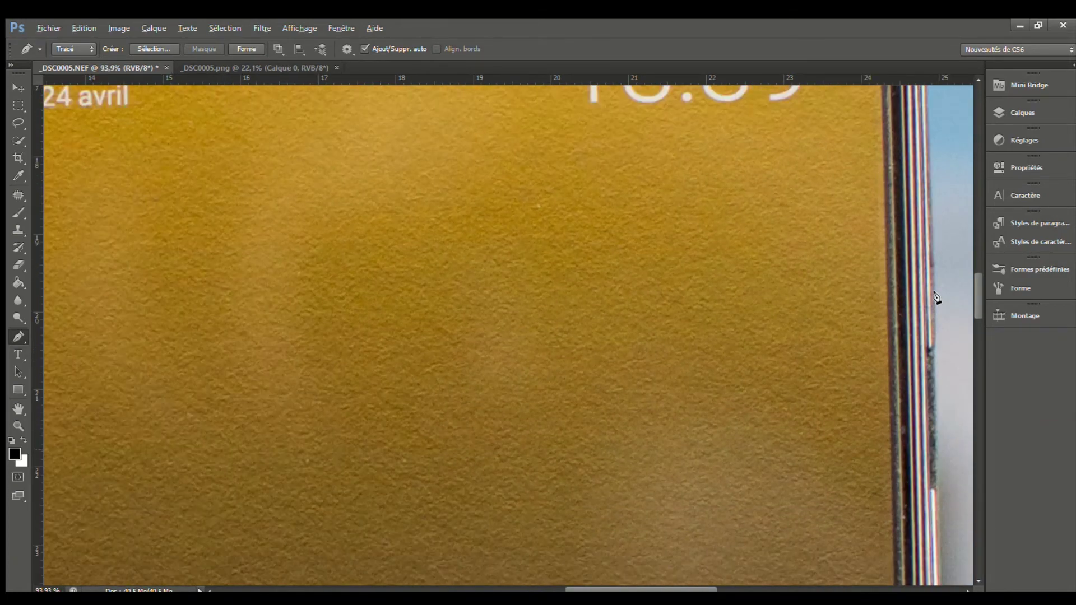
{"action": "scroll", "coordinate": [935, 297], "scroll_direction": "down", "scroll_amount": 6}
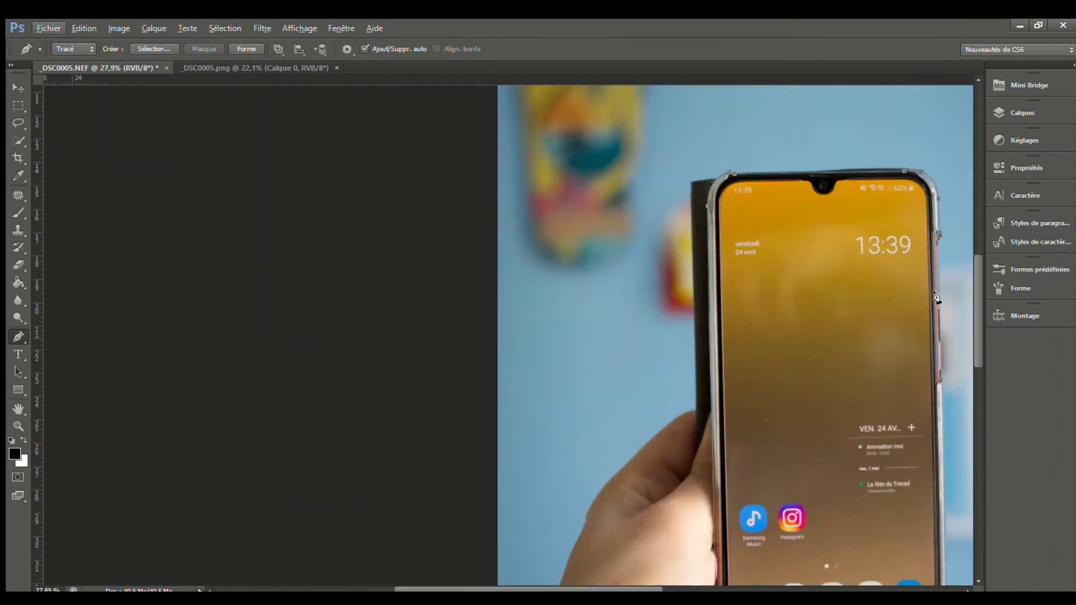
{"action": "scroll", "coordinate": [935, 297], "scroll_direction": "down", "scroll_amount": 4}
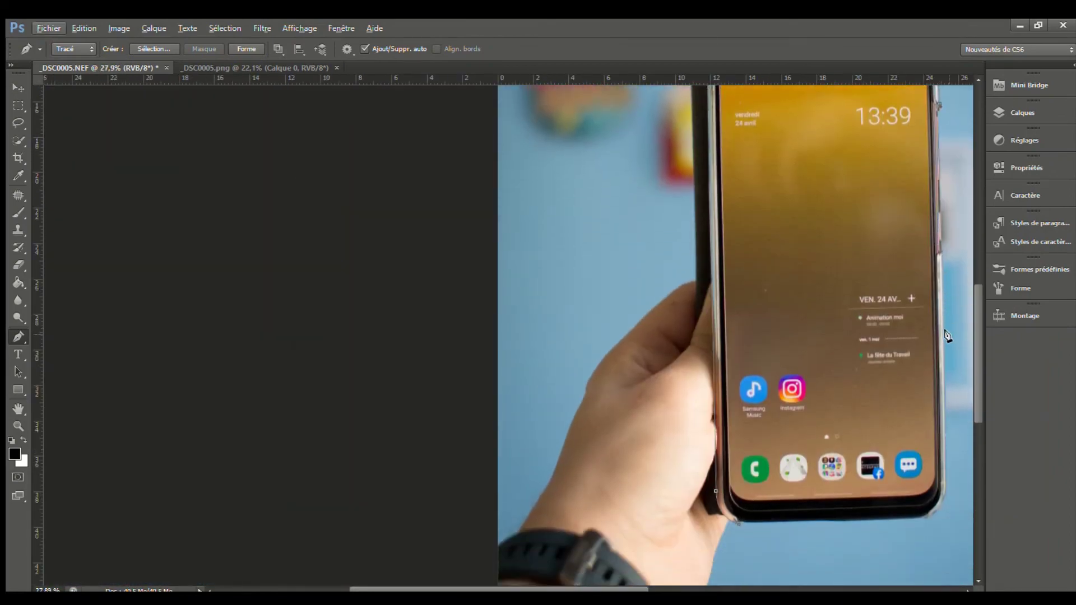
{"action": "scroll", "coordinate": [947, 335], "scroll_direction": "down", "scroll_amount": 4}
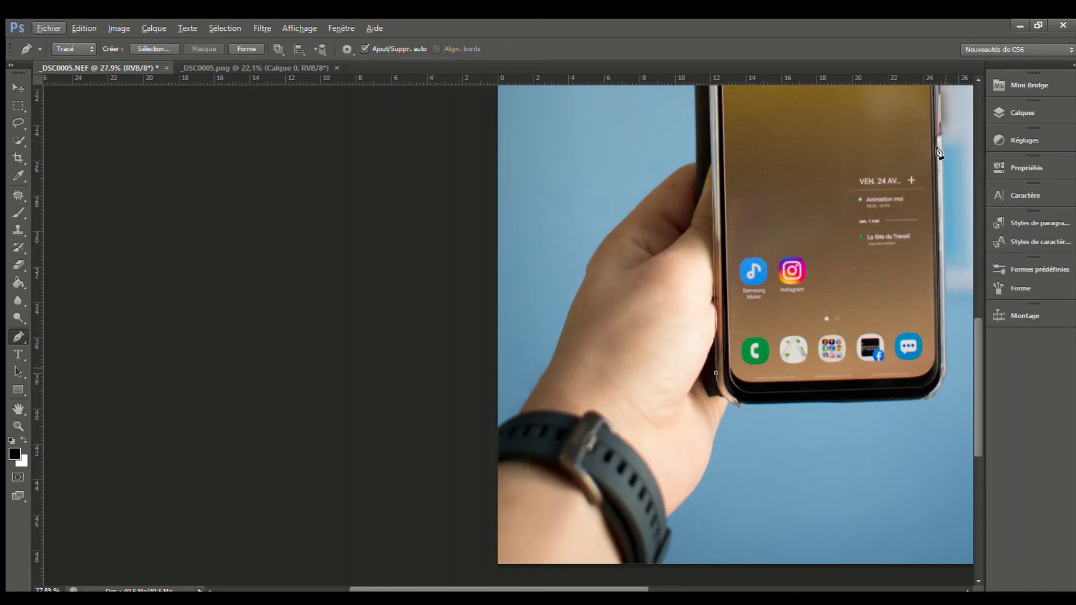
{"action": "left_click", "coordinate": [947, 213]}
{"action": "scroll", "coordinate": [946, 213], "scroll_direction": "up", "scroll_amount": 5}
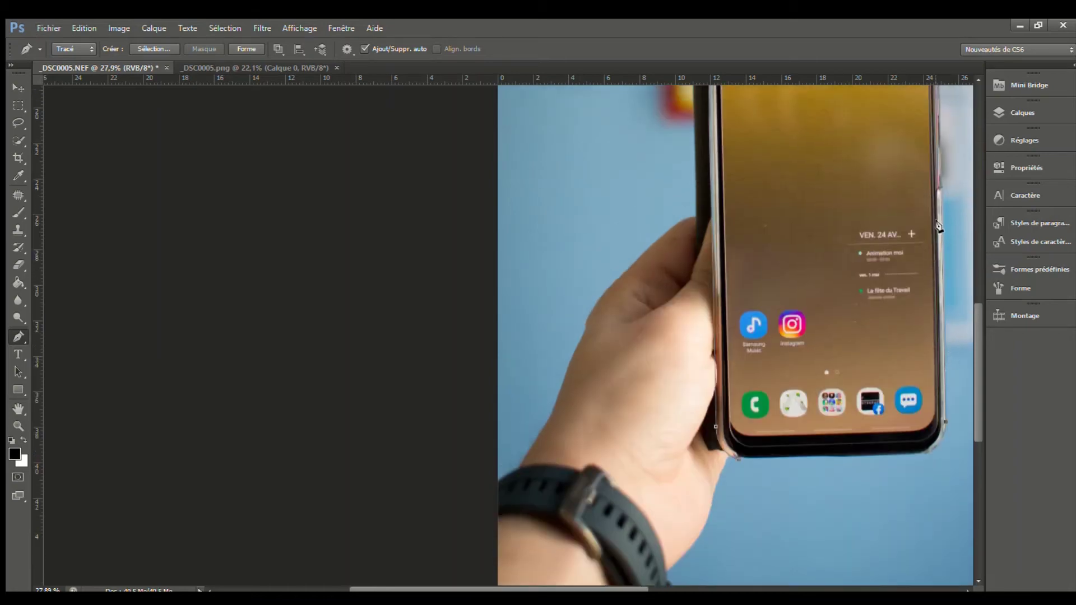
{"action": "scroll", "coordinate": [946, 208], "scroll_direction": "up", "scroll_amount": 8, "text": "alt"}
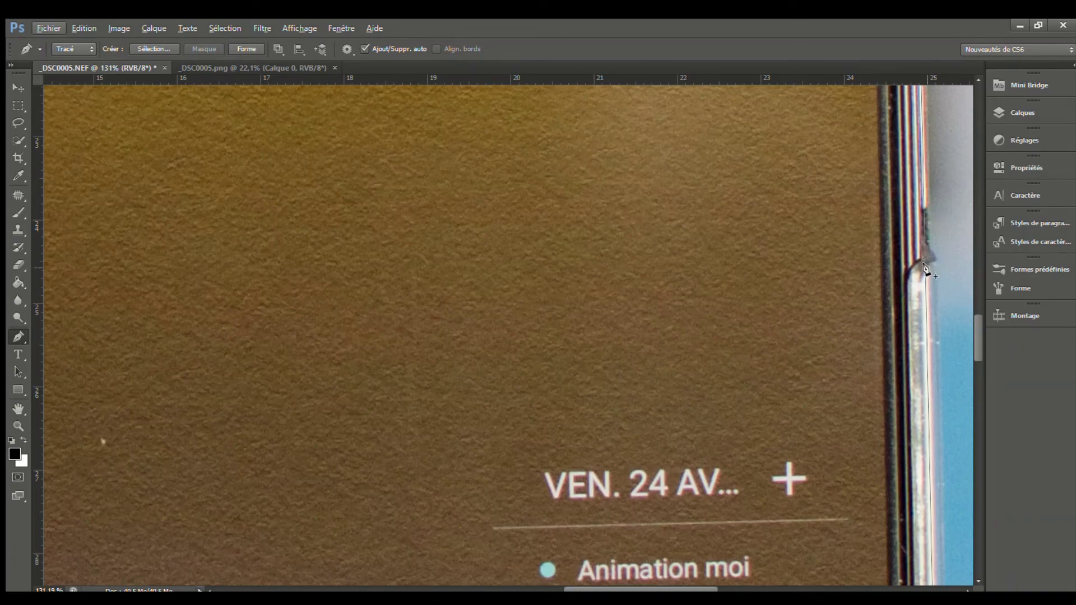
{"action": "scroll", "coordinate": [931, 298], "scroll_direction": "down", "scroll_amount": 3, "text": "alt"}
{"action": "scroll", "coordinate": [930, 299], "scroll_direction": "down", "scroll_amount": 4, "text": "alt"}
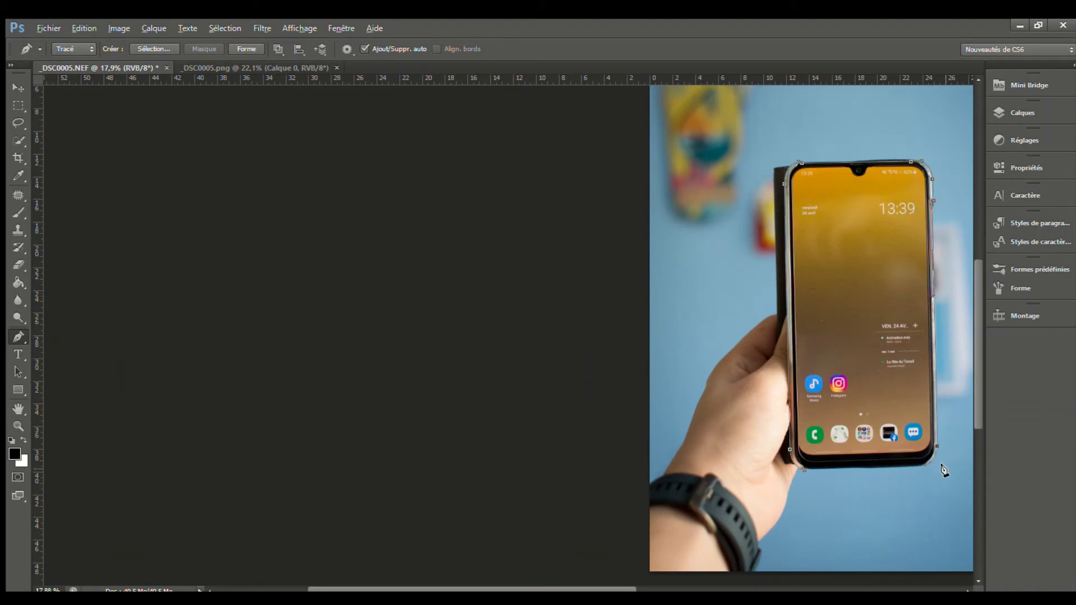
- Curve the path around the phone's lower-right corner and close it along the bottom edge at the starting point
{"action": "scroll", "coordinate": [944, 471], "scroll_direction": "up", "scroll_amount": 4, "text": "alt"}
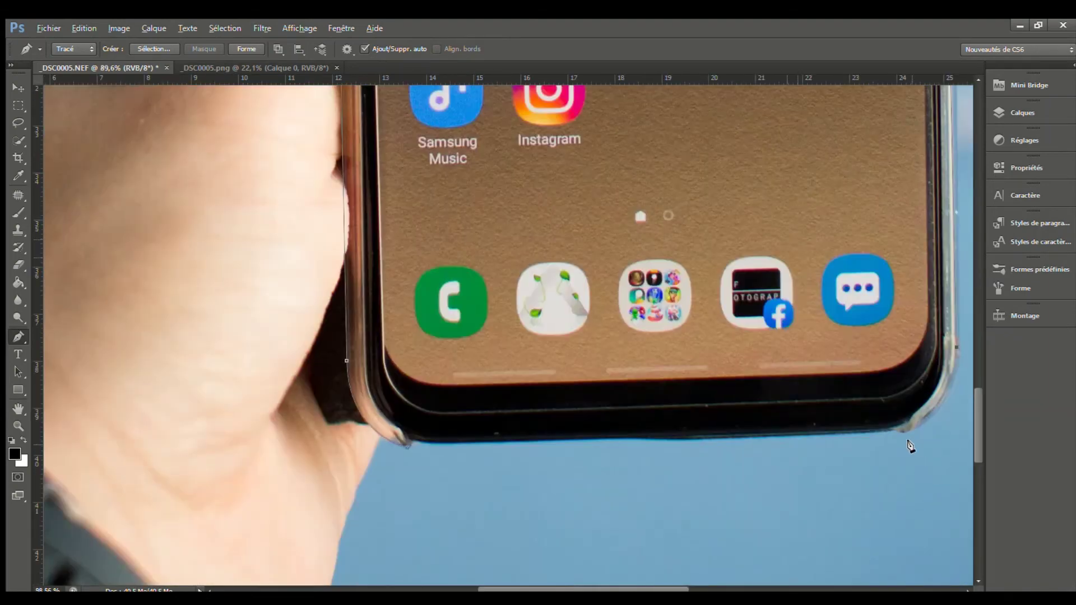
{"action": "scroll", "coordinate": [918, 439], "scroll_direction": "up", "scroll_amount": 2, "text": "alt"}
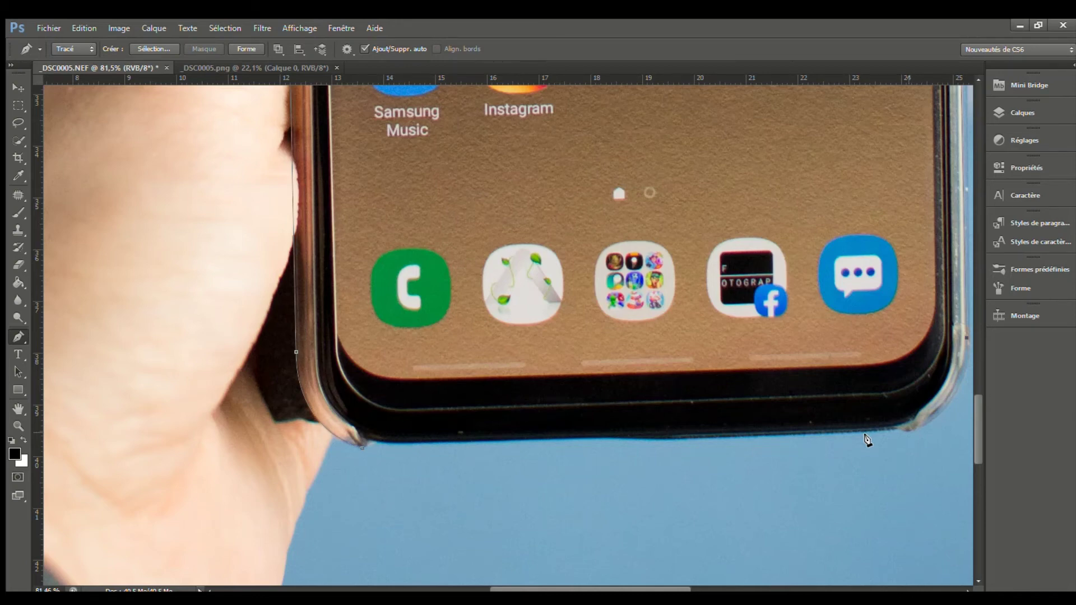
{"action": "left_click_drag", "start_coordinate": [909, 432], "coordinate": [839, 463]}
{"action": "left_click", "coordinate": [360, 449]}
- Convert the closed path into a selection around the phone and hide the background with a layer mask
{"action": "scroll", "coordinate": [579, 343], "scroll_direction": "down", "scroll_amount": 3, "text": "alt"}
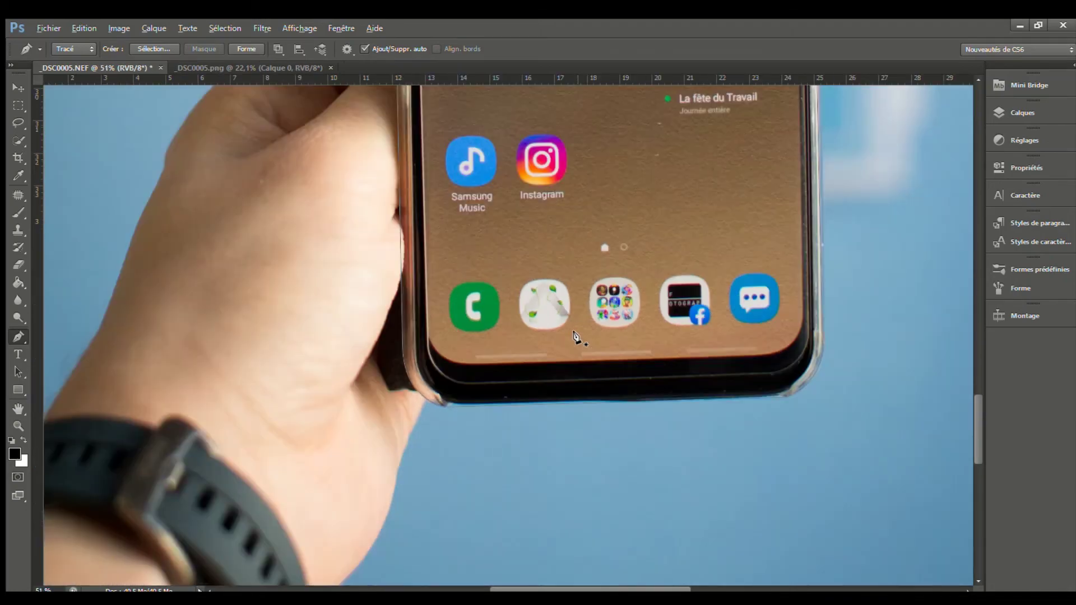
{"action": "scroll", "coordinate": [576, 336], "scroll_direction": "down", "scroll_amount": 6, "text": "alt"}
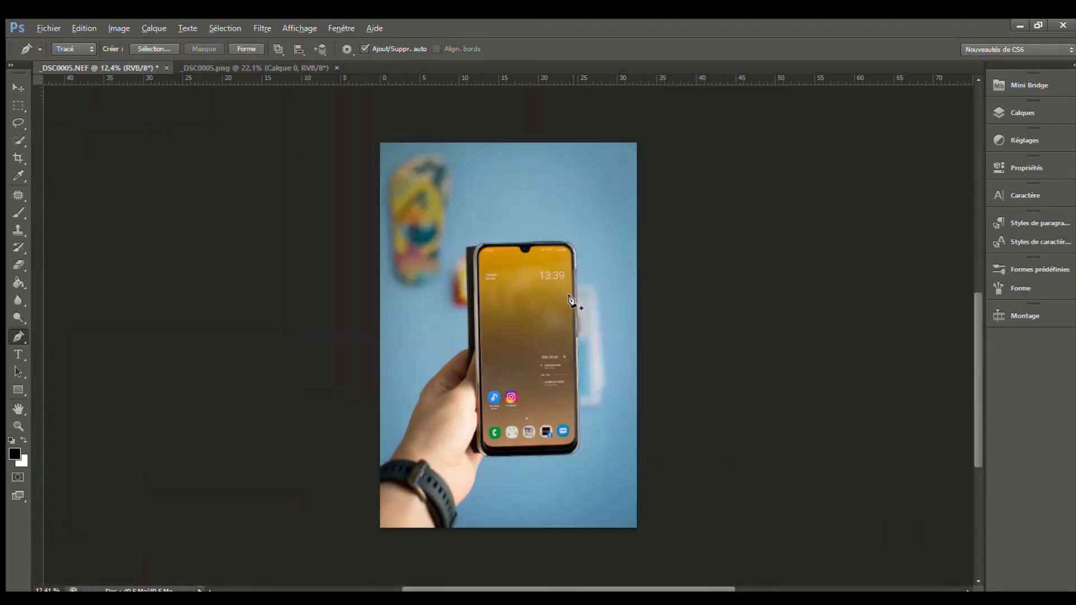
{"action": "scroll", "coordinate": [528, 354], "scroll_direction": "up", "scroll_amount": 3, "text": "alt"}
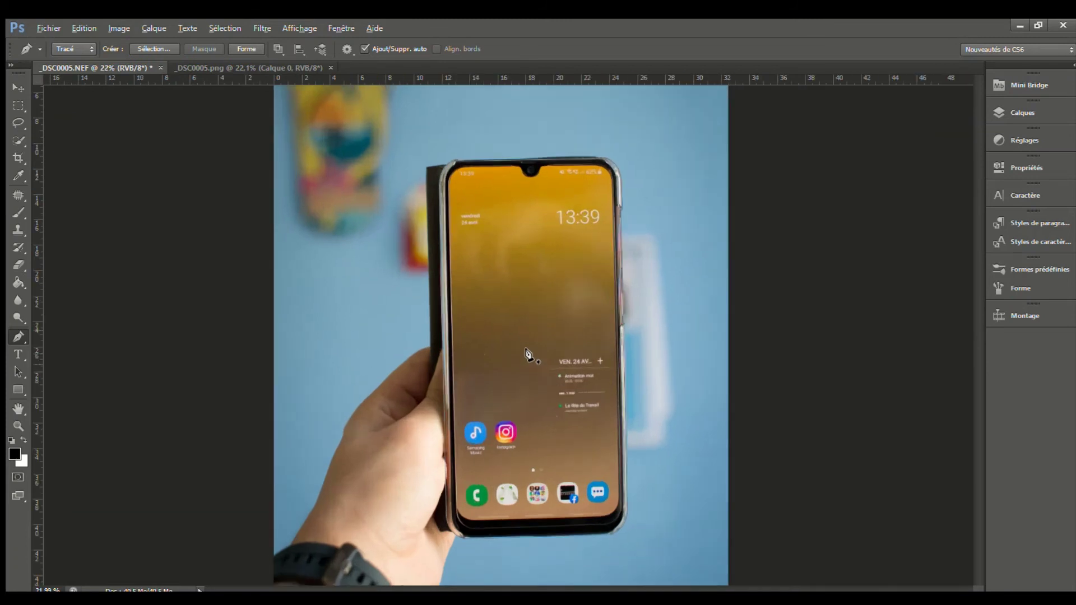
{"action": "scroll", "coordinate": [527, 344], "scroll_direction": "up", "scroll_amount": 2, "text": "alt"}
{"action": "scroll", "coordinate": [528, 337], "scroll_direction": "down", "scroll_amount": 1, "text": "alt"}
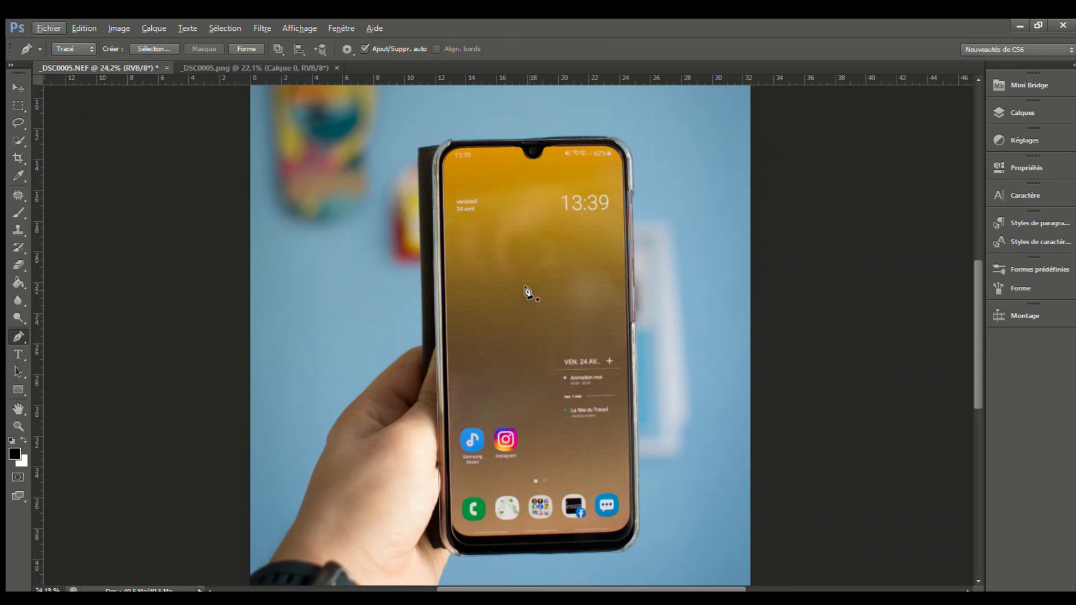
{"action": "key", "text": "Escape"}
{"action": "key", "text": "i"}
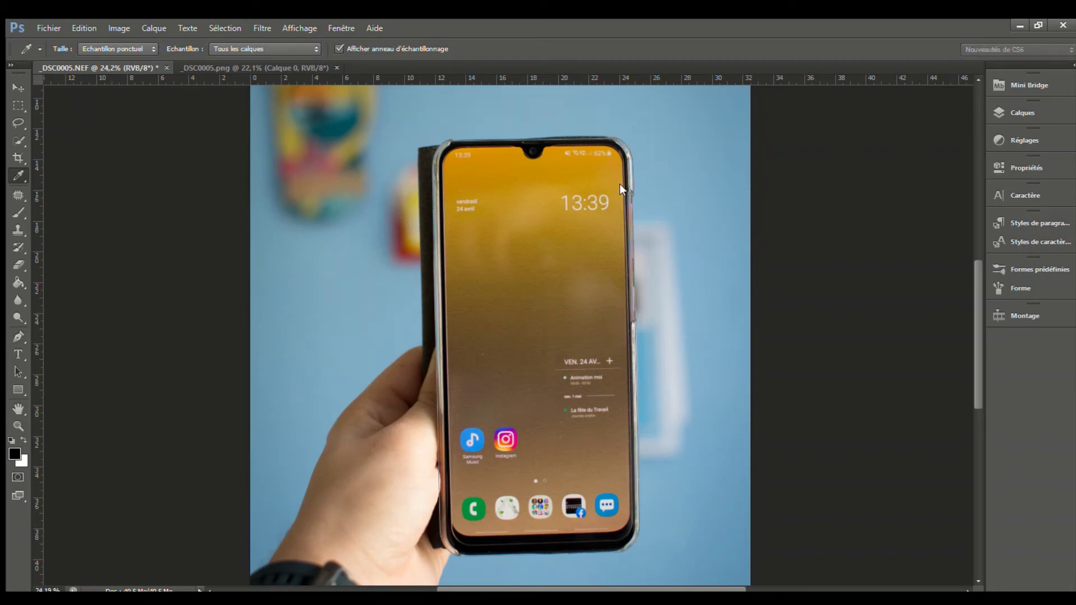
{"action": "key", "text": "p"}
{"action": "key", "text": "ctrl+Return"}
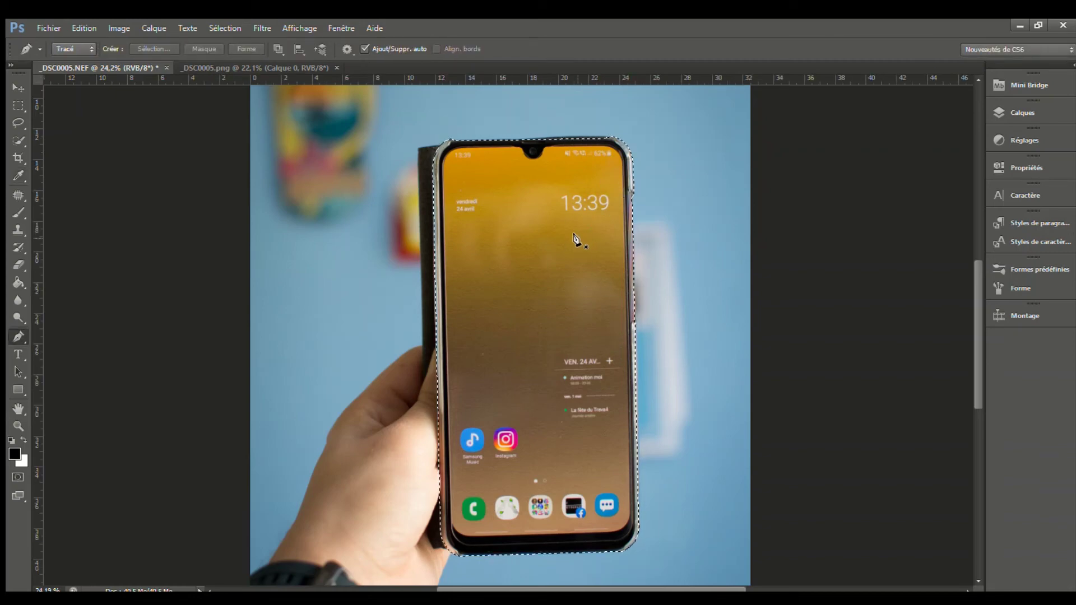
{"action": "scroll", "coordinate": [567, 207], "scroll_direction": "down", "scroll_amount": 3}
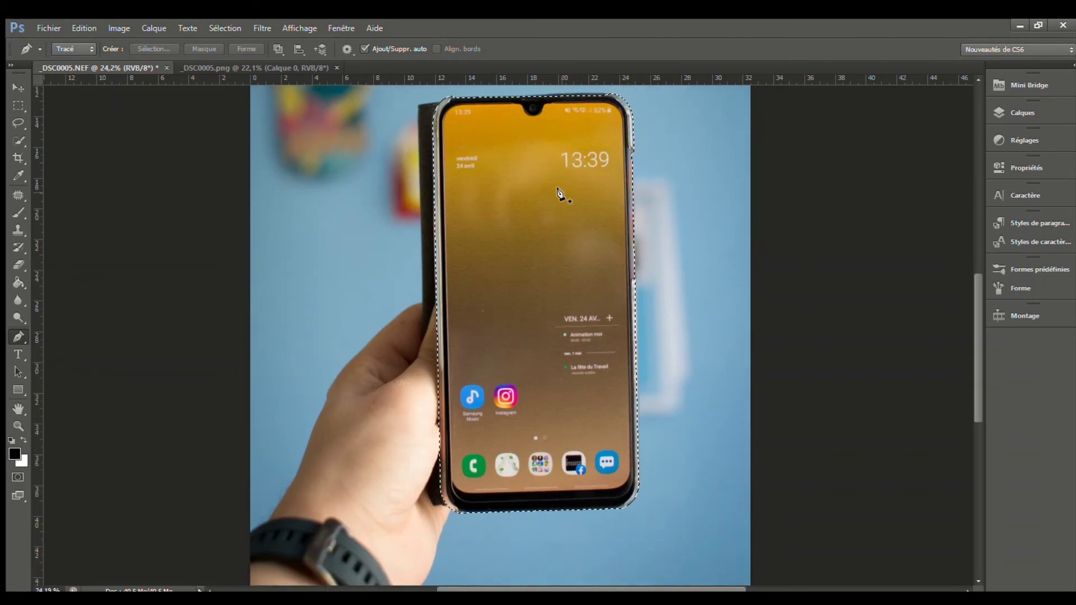
{"action": "scroll", "coordinate": [552, 211], "scroll_direction": "down", "scroll_amount": 2}
{"action": "scroll", "coordinate": [539, 314], "scroll_direction": "up", "scroll_amount": 2}
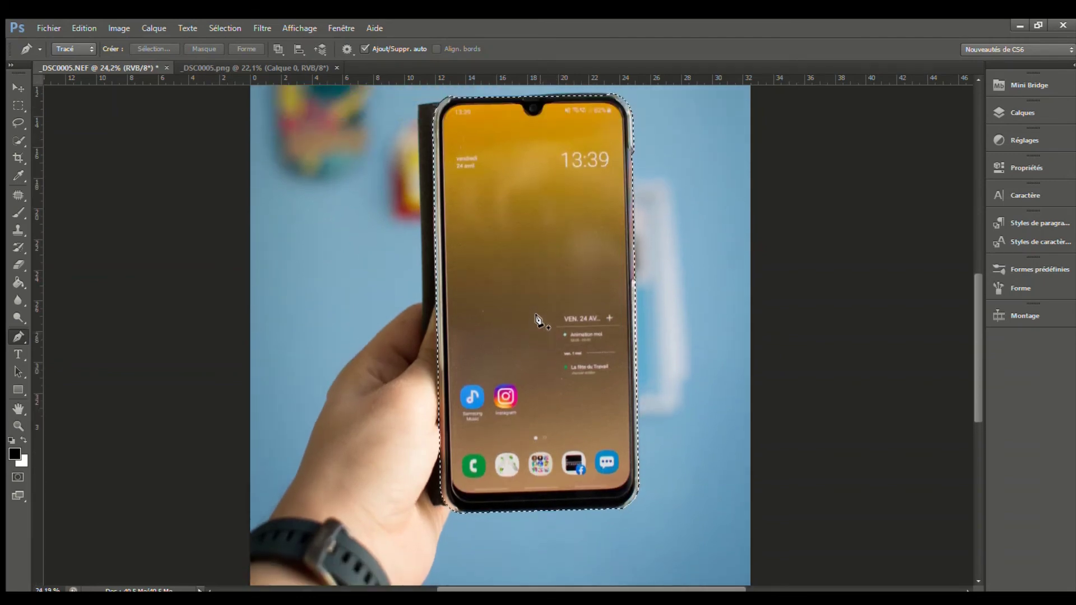
{"action": "scroll", "coordinate": [537, 320], "scroll_direction": "up", "scroll_amount": 1}
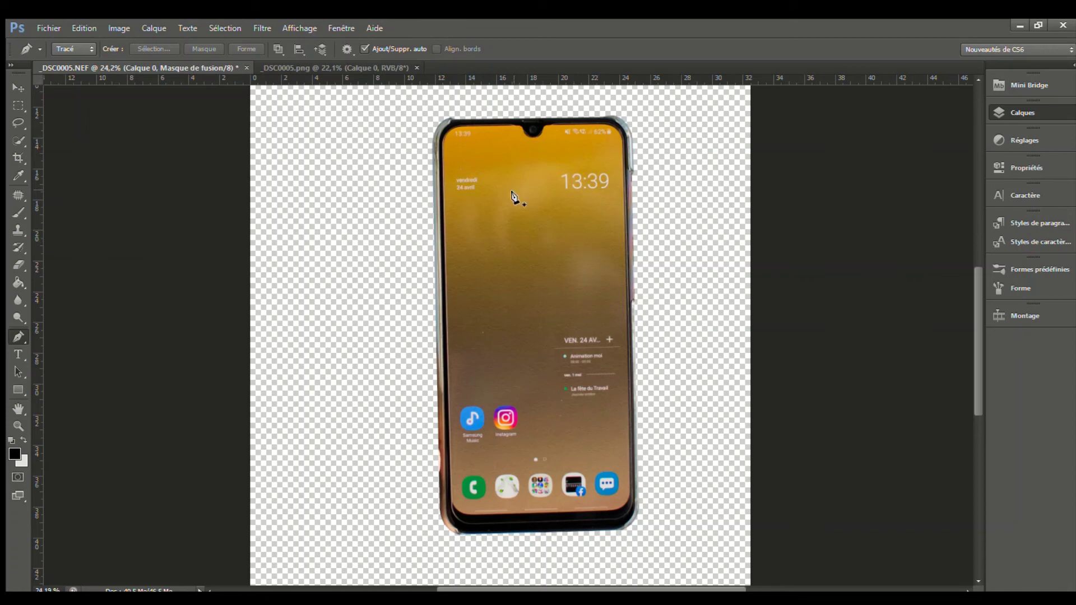
- Compare the masked phone with the finished cut-out in _DSC0005.png and return to _DSC0005.NEF
{"action": "left_click", "coordinate": [305, 68]}
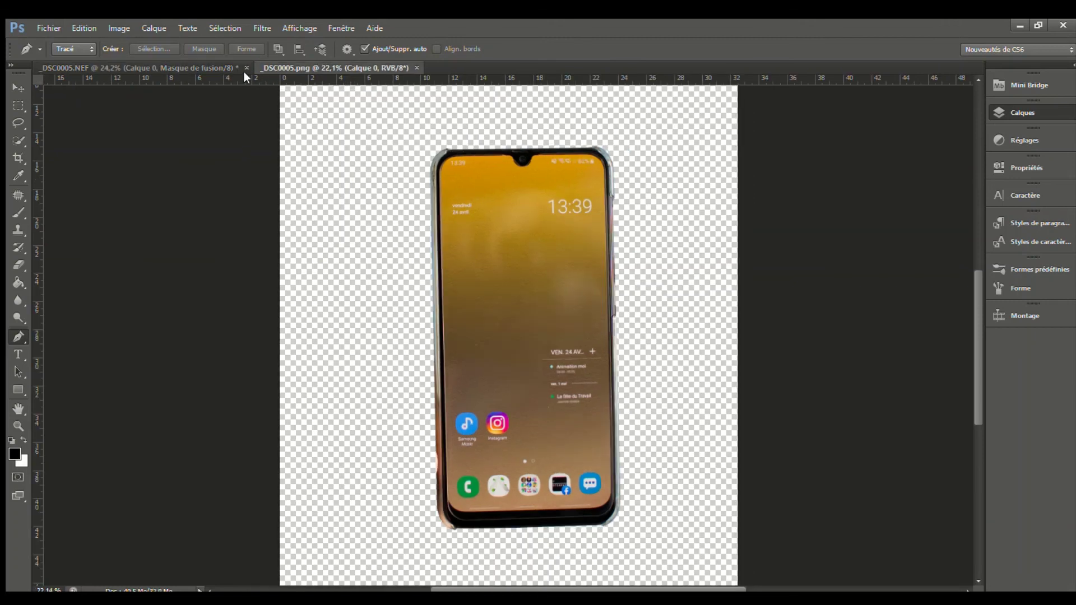
{"action": "left_click", "coordinate": [213, 67]}
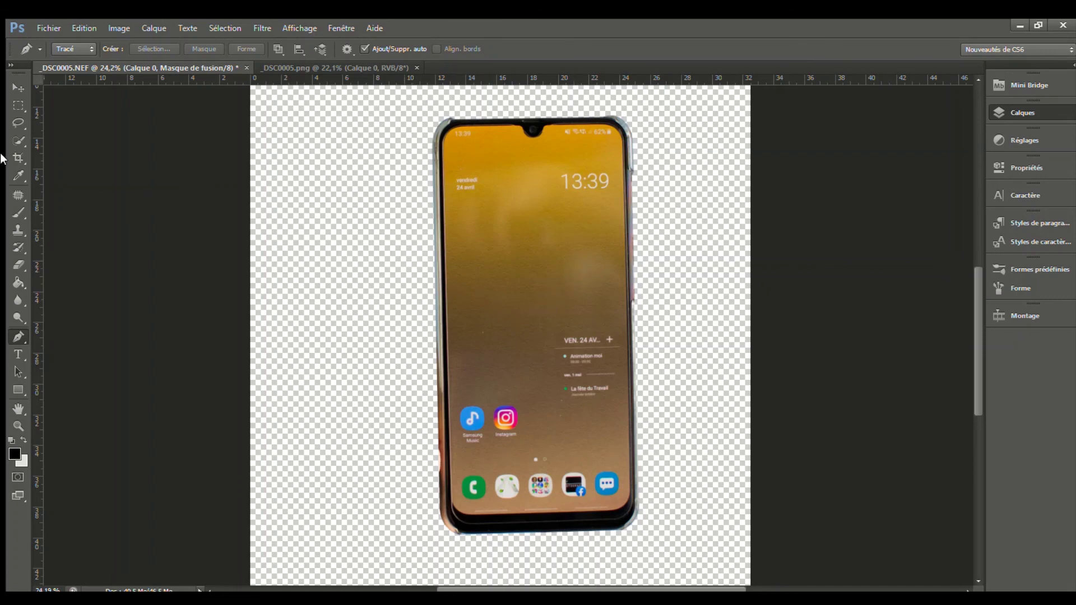
- Try moving the cut-out phone across the transparent canvas with the Move tool and bring it back near the centre
{"action": "left_click", "coordinate": [17, 87]}
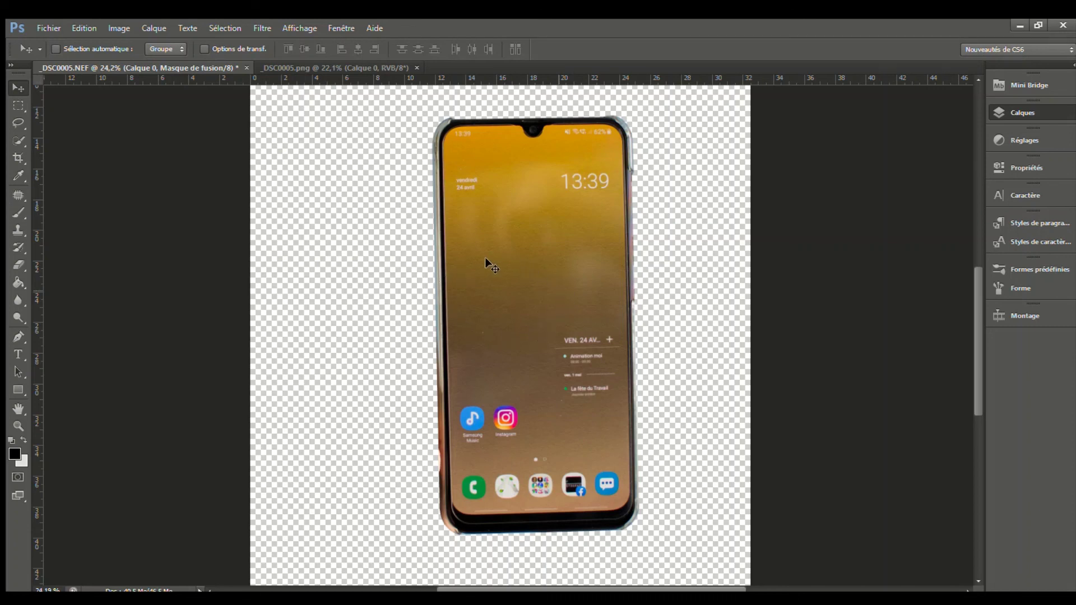
{"action": "key", "text": "ctrl+z"}
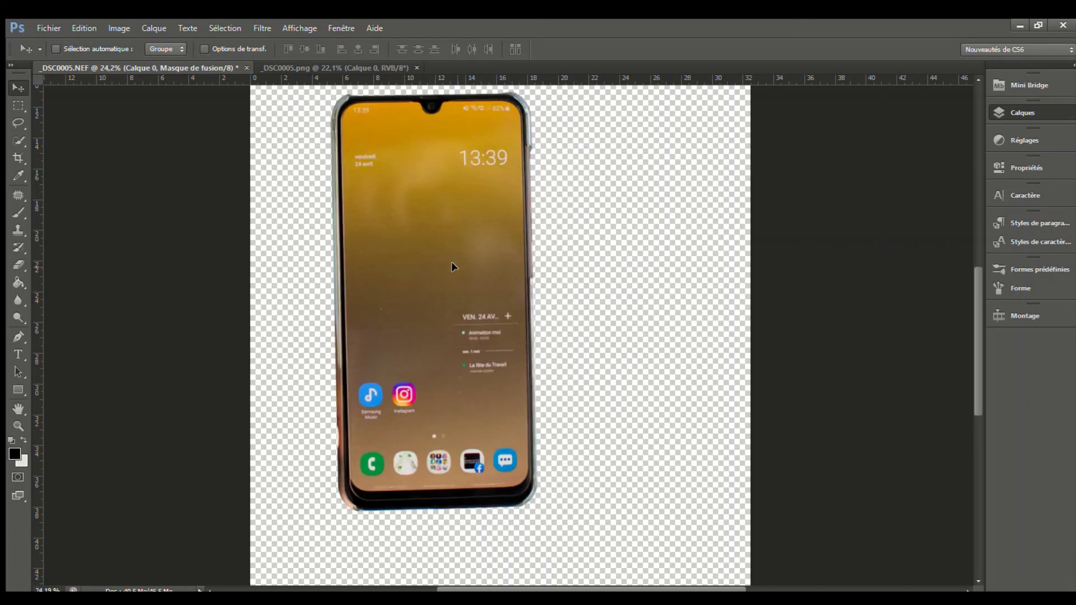
{"action": "left_click_drag", "start_coordinate": [451, 261], "coordinate": [552, 293]}
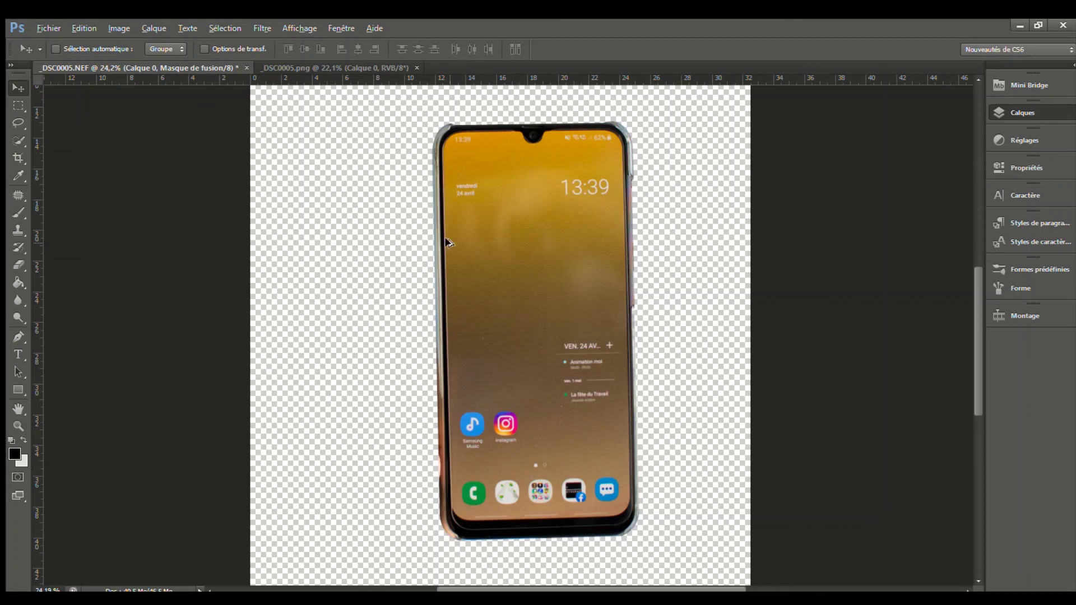
- Examine the cut-out's edges up close at the phone's upper corners and right side, and view the whole phone
{"action": "scroll", "coordinate": [457, 224], "scroll_direction": "up", "scroll_amount": 1}
{"action": "scroll", "coordinate": [453, 130], "scroll_direction": "up", "scroll_amount": 1}
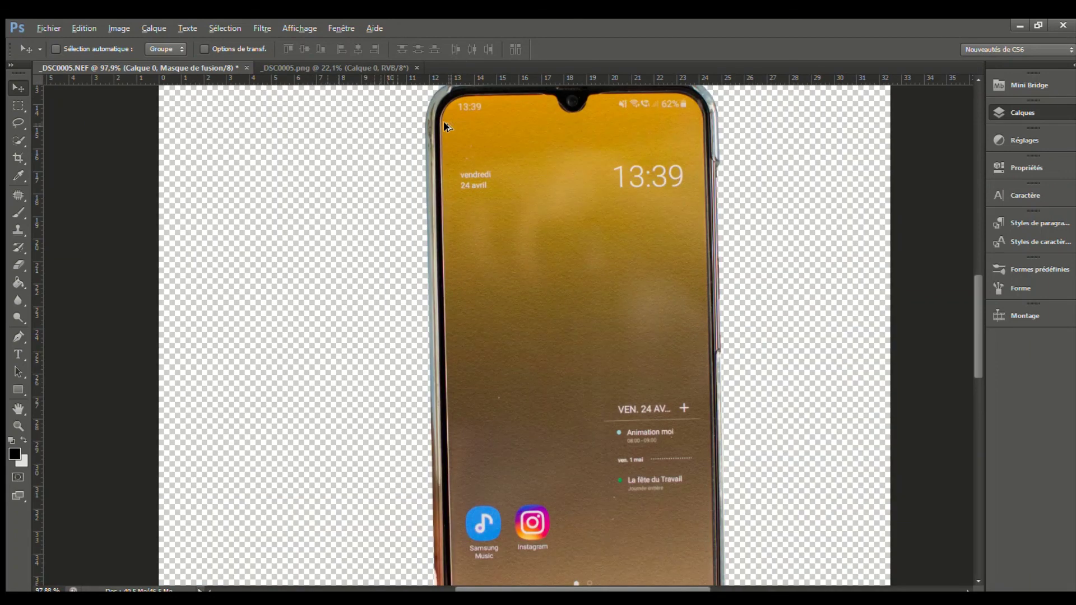
{"action": "scroll", "coordinate": [443, 133], "scroll_direction": "up", "scroll_amount": 4}
{"action": "scroll", "coordinate": [423, 171], "scroll_direction": "up", "scroll_amount": 10}
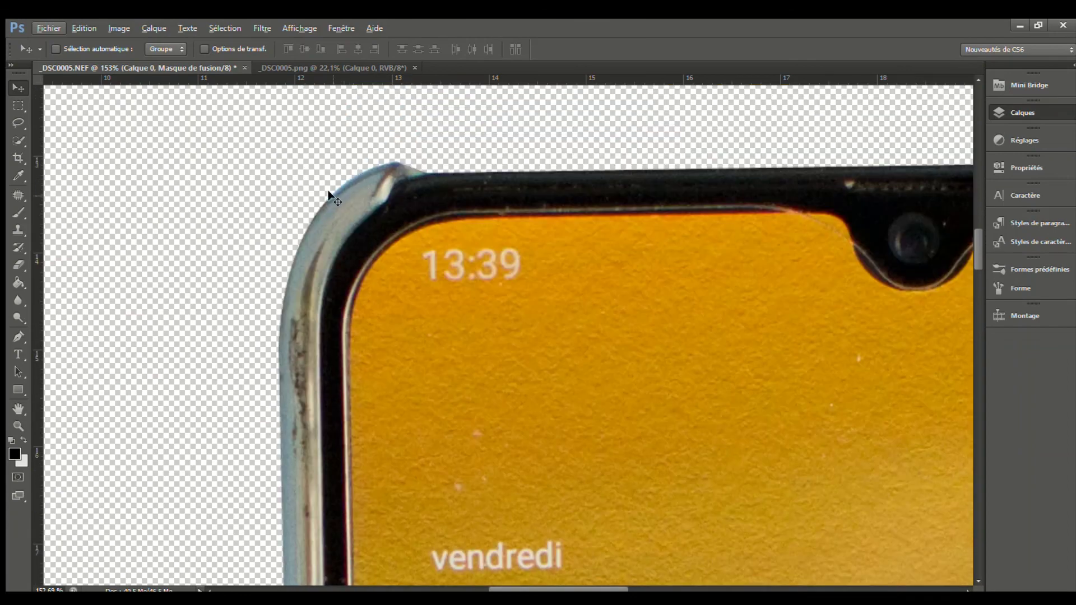
{"action": "scroll", "coordinate": [483, 175], "scroll_direction": "down", "scroll_amount": 2}
{"action": "scroll", "coordinate": [544, 191], "scroll_direction": "down", "scroll_amount": 6}
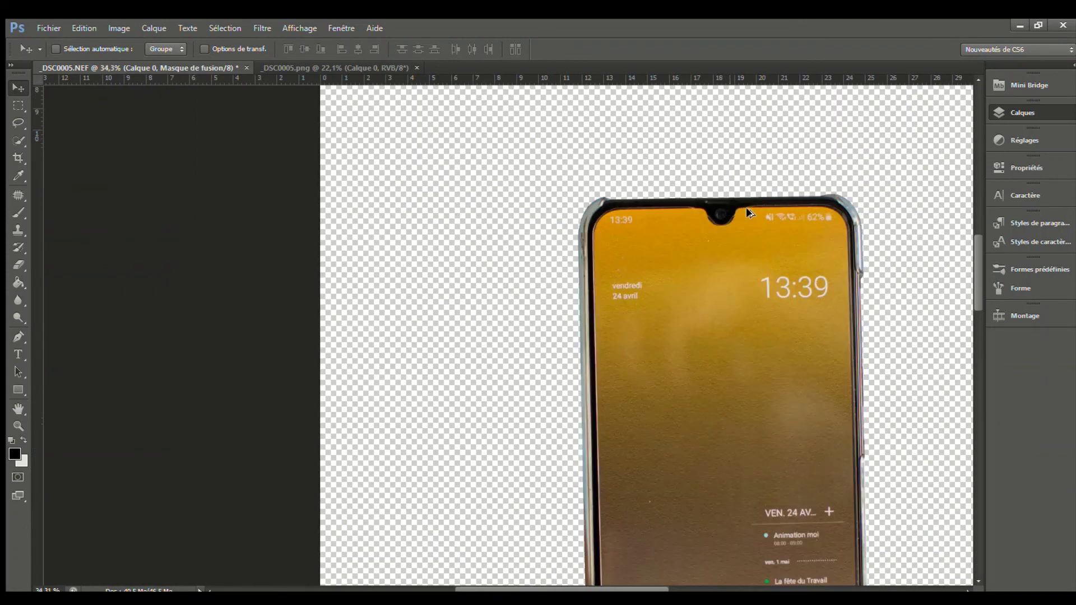
{"action": "scroll", "coordinate": [675, 264], "scroll_direction": "up", "scroll_amount": 5}
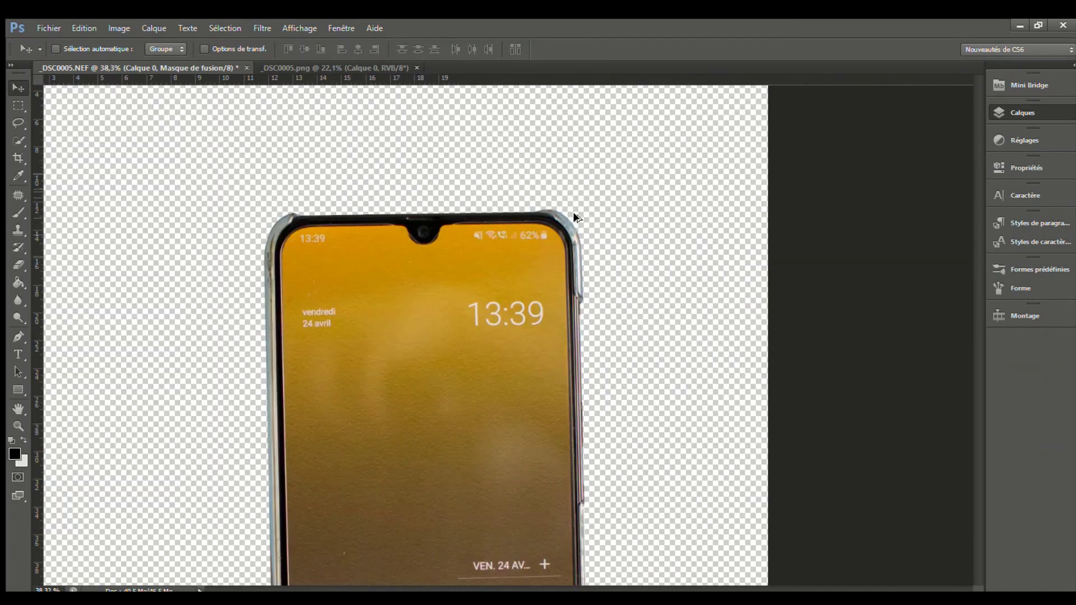
{"action": "scroll", "coordinate": [569, 218], "scroll_direction": "up", "scroll_amount": 3}
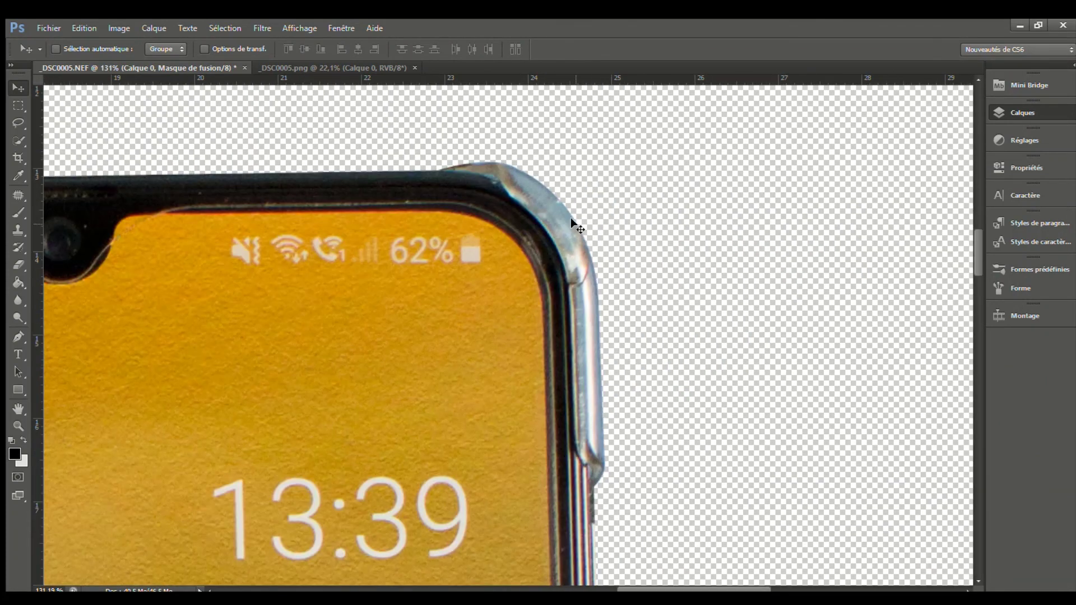
{"action": "scroll", "coordinate": [570, 217], "scroll_direction": "down", "scroll_amount": 4}
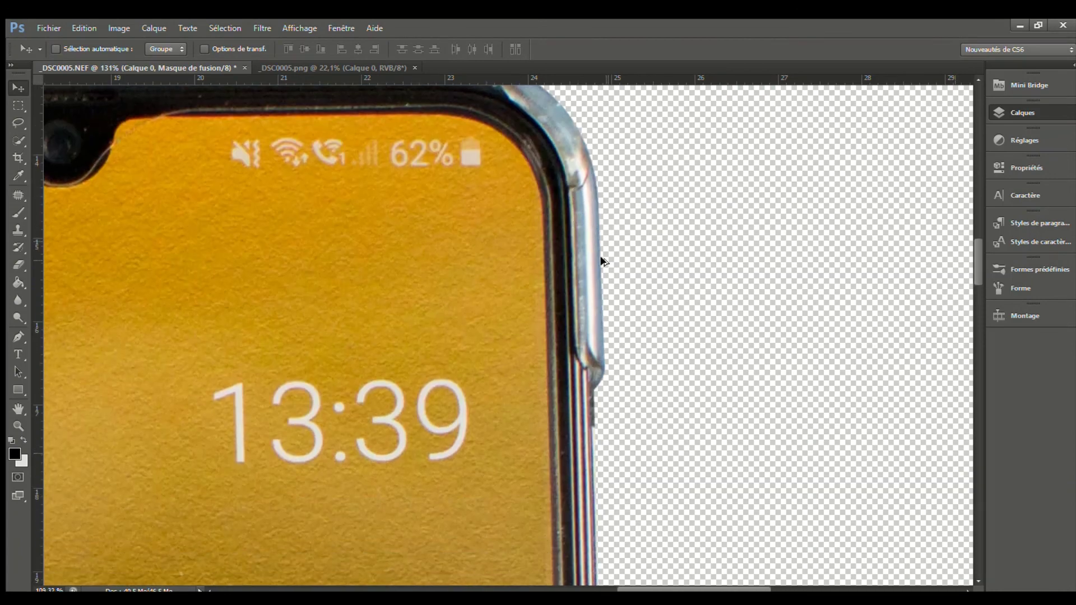
{"action": "scroll", "coordinate": [597, 282], "scroll_direction": "down", "scroll_amount": 4}
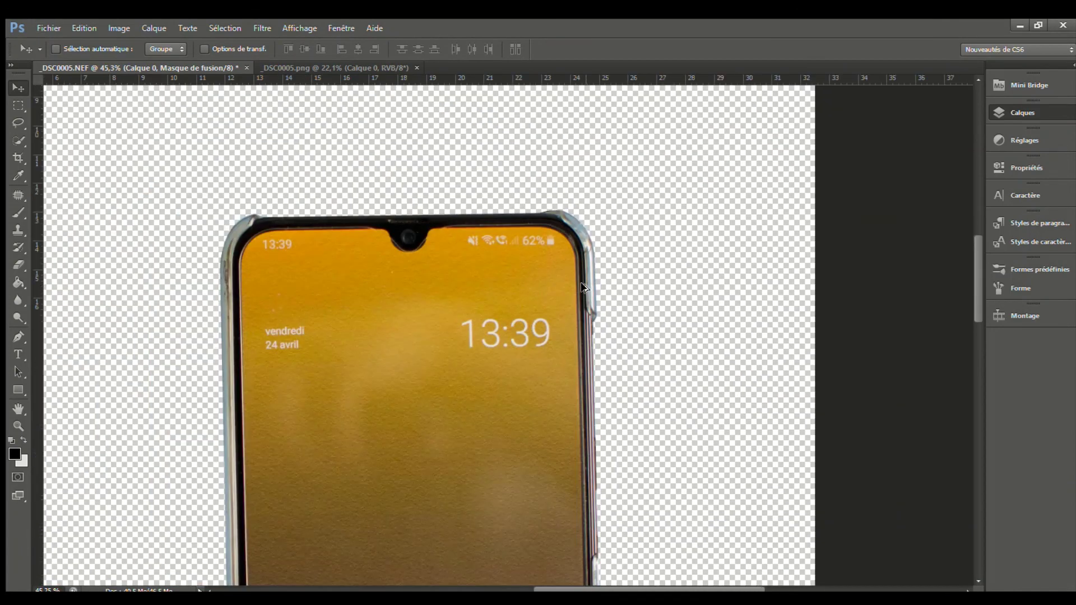
{"action": "scroll", "coordinate": [577, 284], "scroll_direction": "down", "scroll_amount": 4}
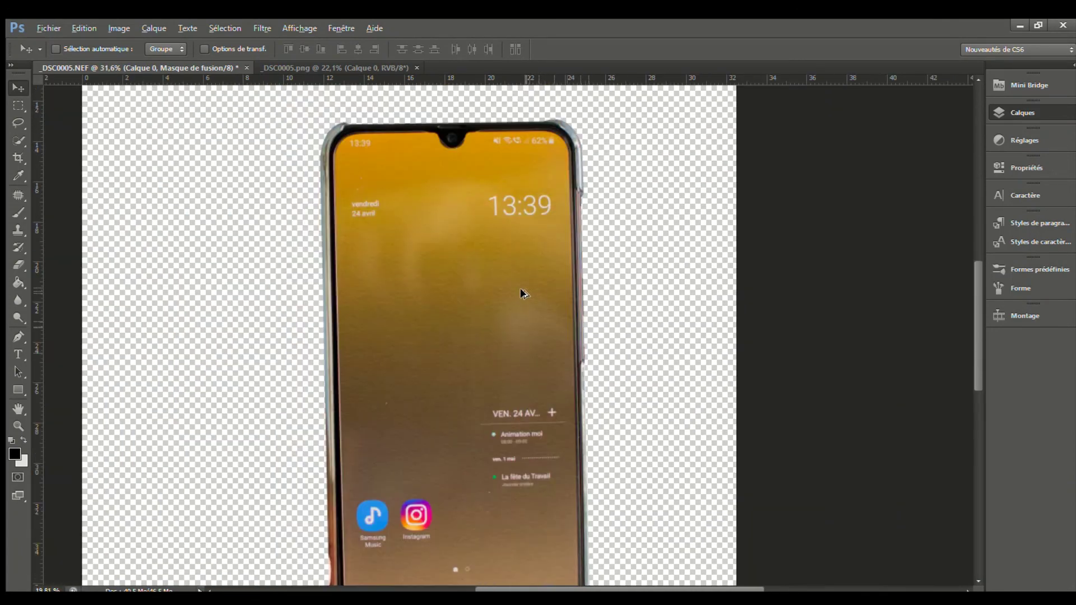
{"action": "scroll", "coordinate": [510, 297], "scroll_direction": "up", "scroll_amount": 3}
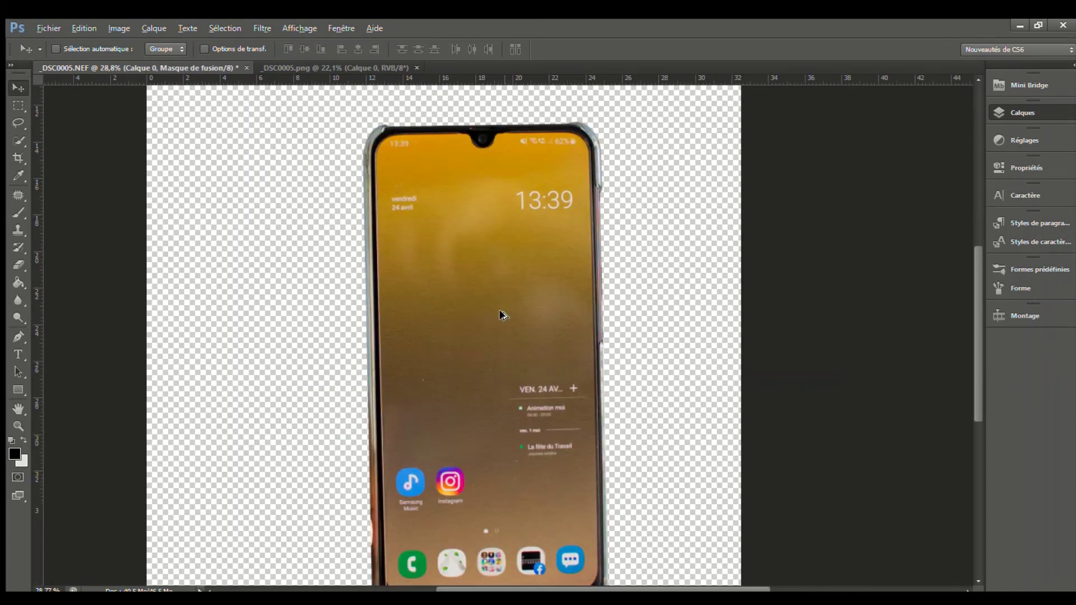
{"action": "scroll", "coordinate": [497, 296], "scroll_direction": "down", "scroll_amount": 1}
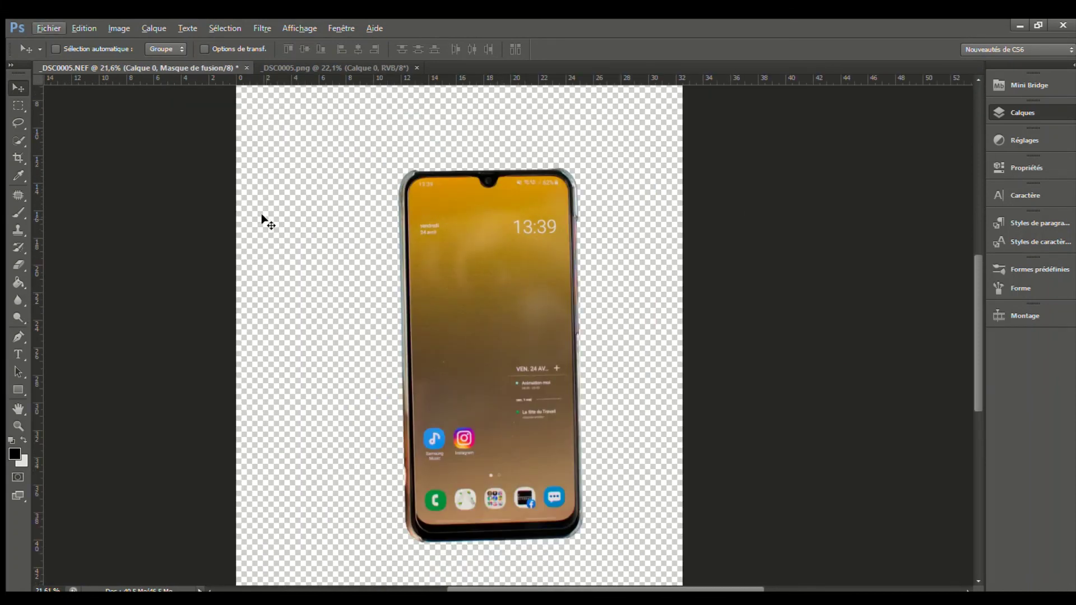